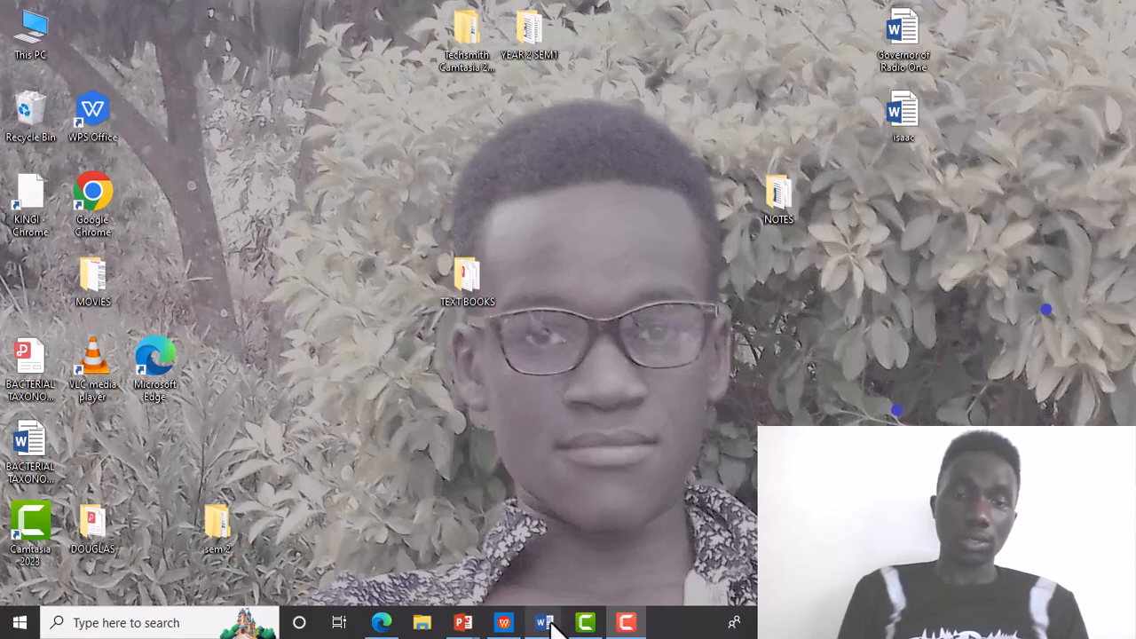
- Switch to the Word document containing the report on premature deaths and go to its title page
mouse_move(551, 628)
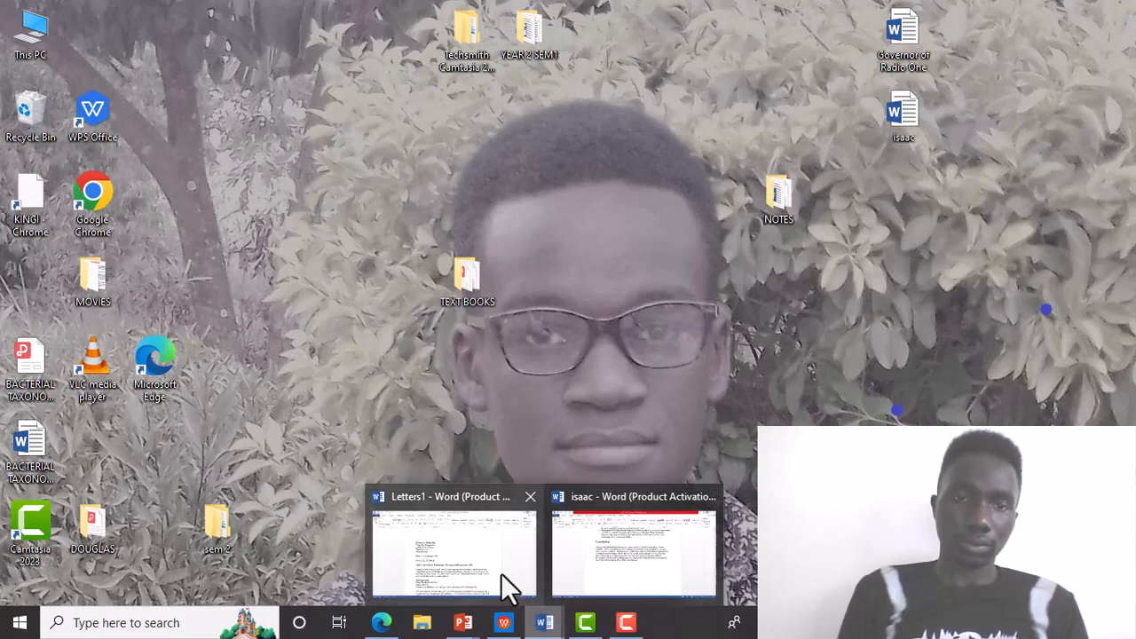
mouse_move(507, 577)
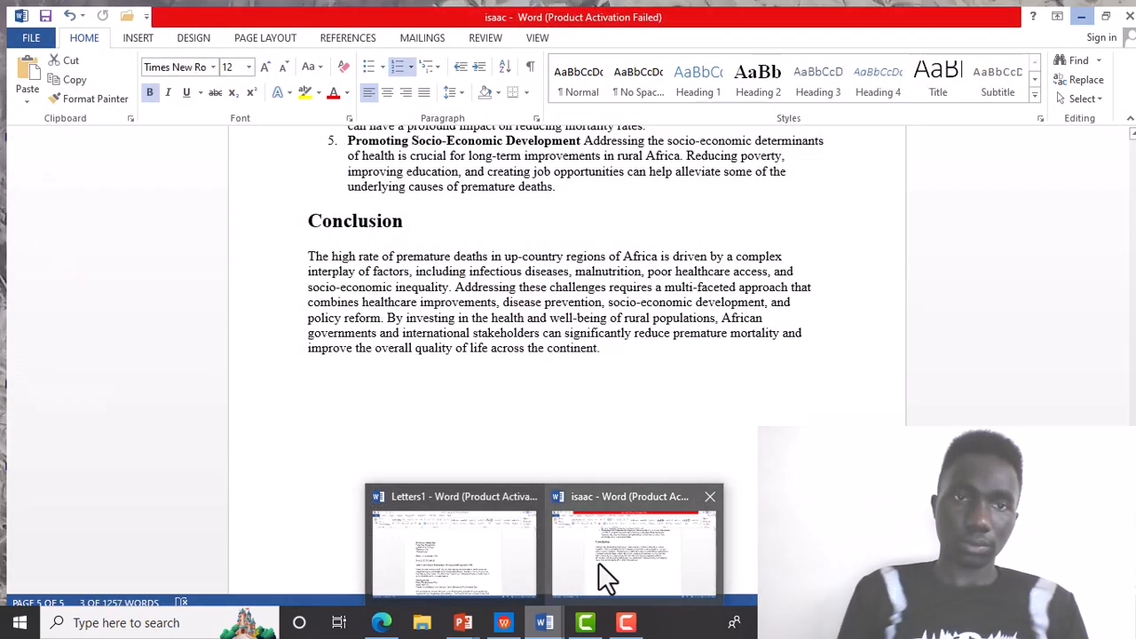
left_click(598, 562)
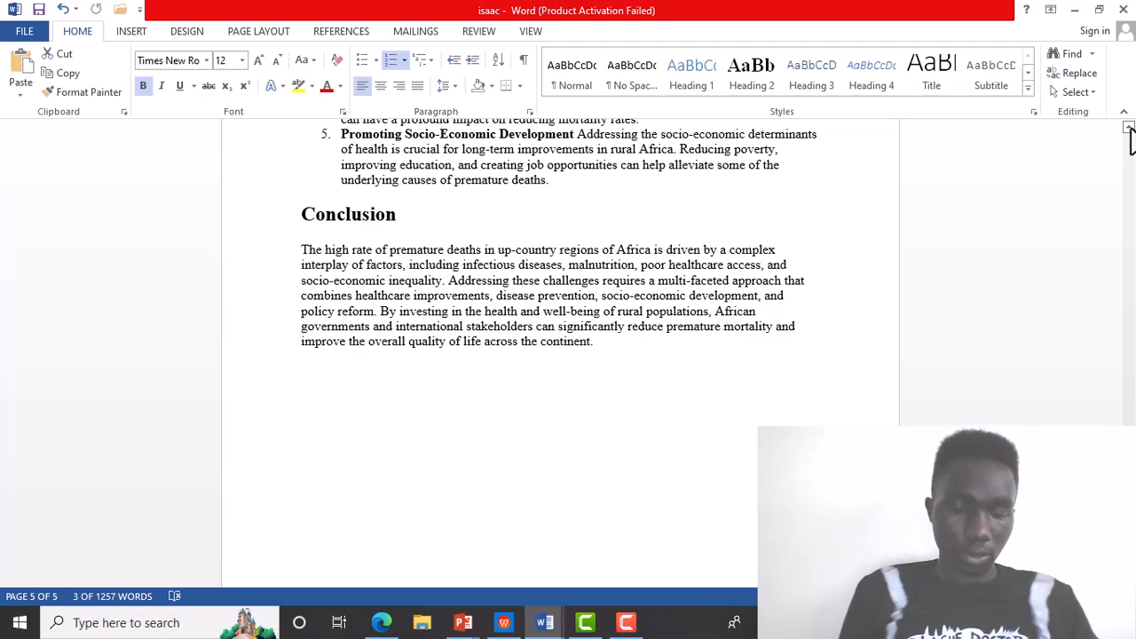
left_click(1129, 130)
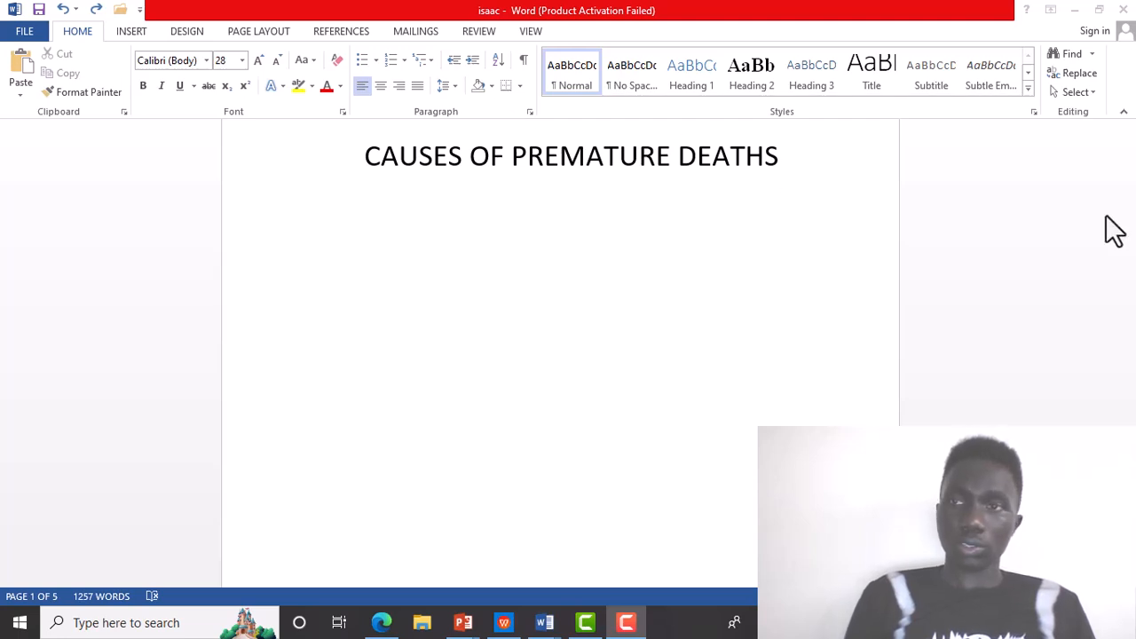
- Insert a page break after the last sentence of the Abstract so the Introduction starts on a new page
left_click(1128, 190)
left_click_drag(1128, 191, 1133, 253)
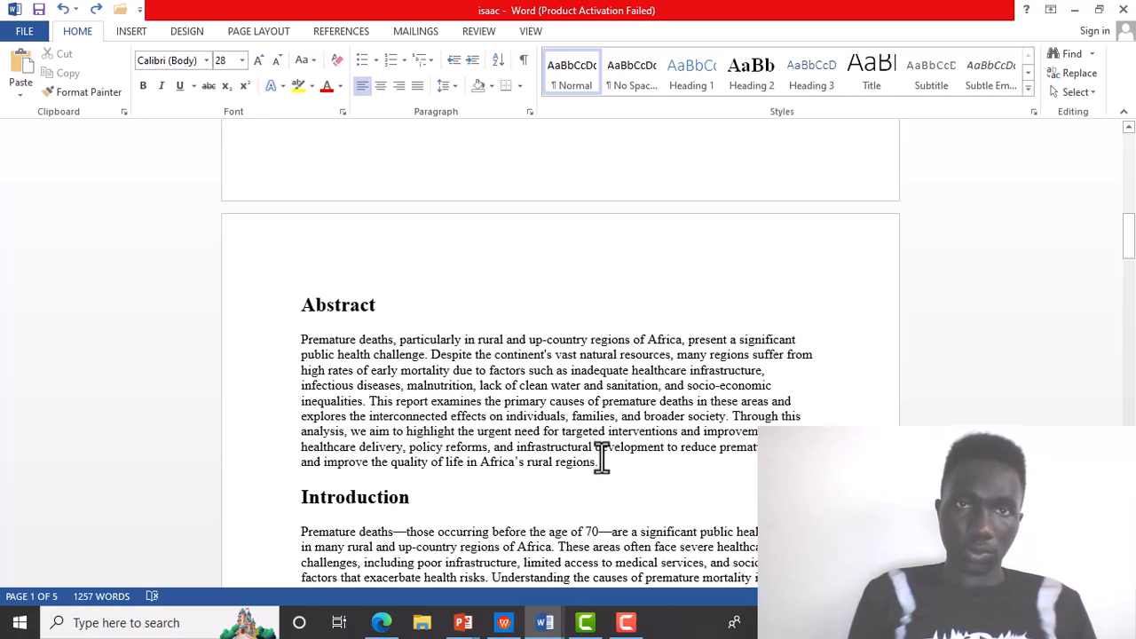
key("F9")
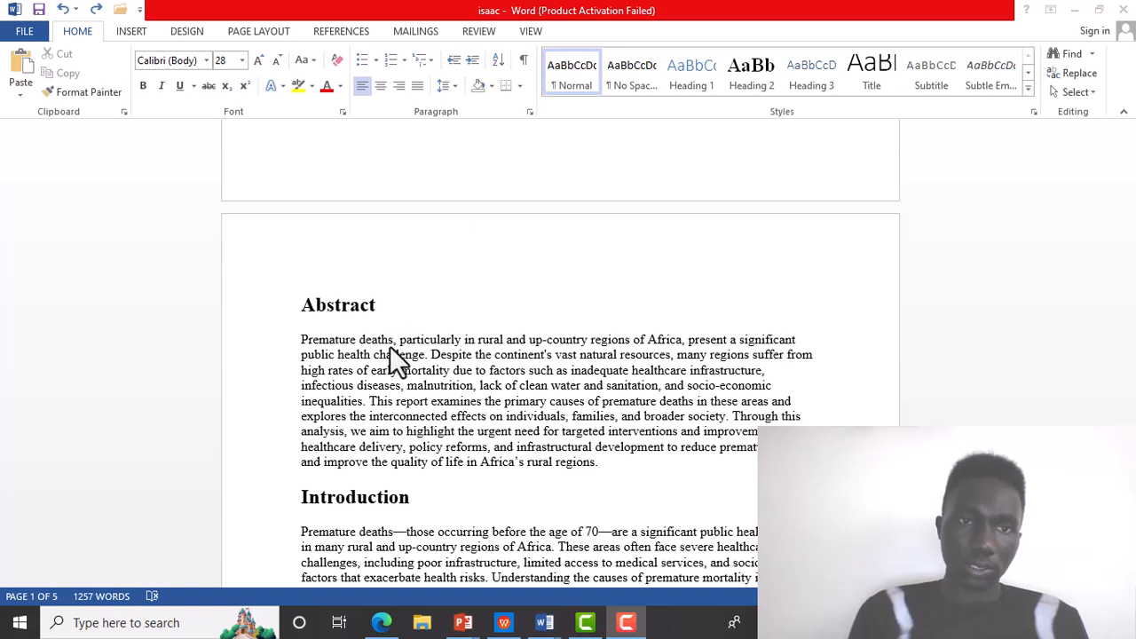
left_click(602, 460)
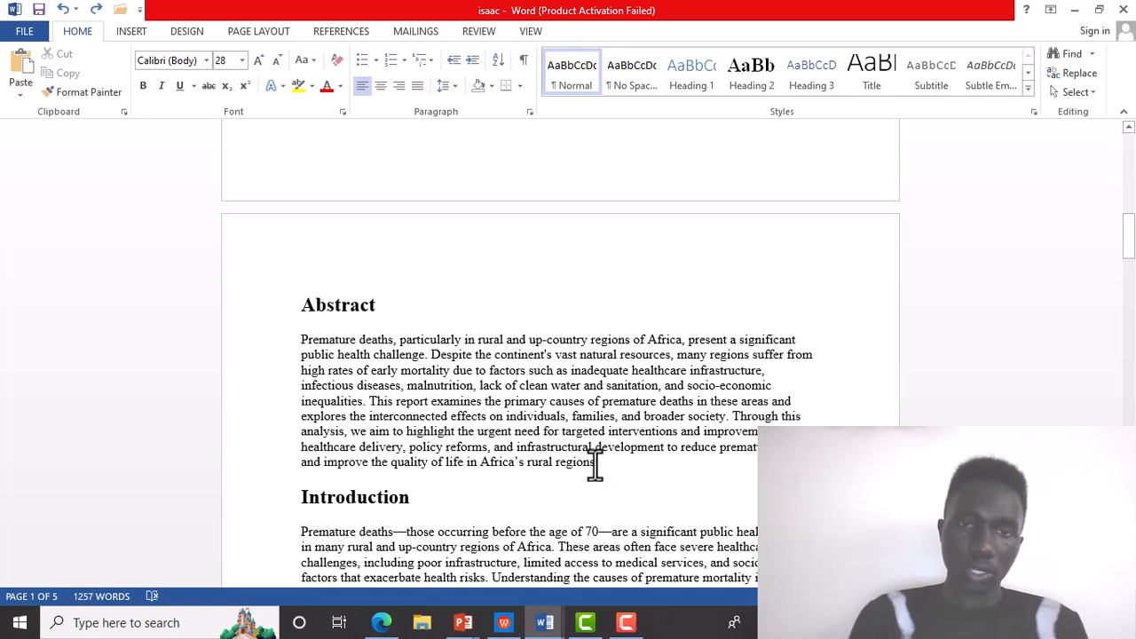
left_click(596, 462)
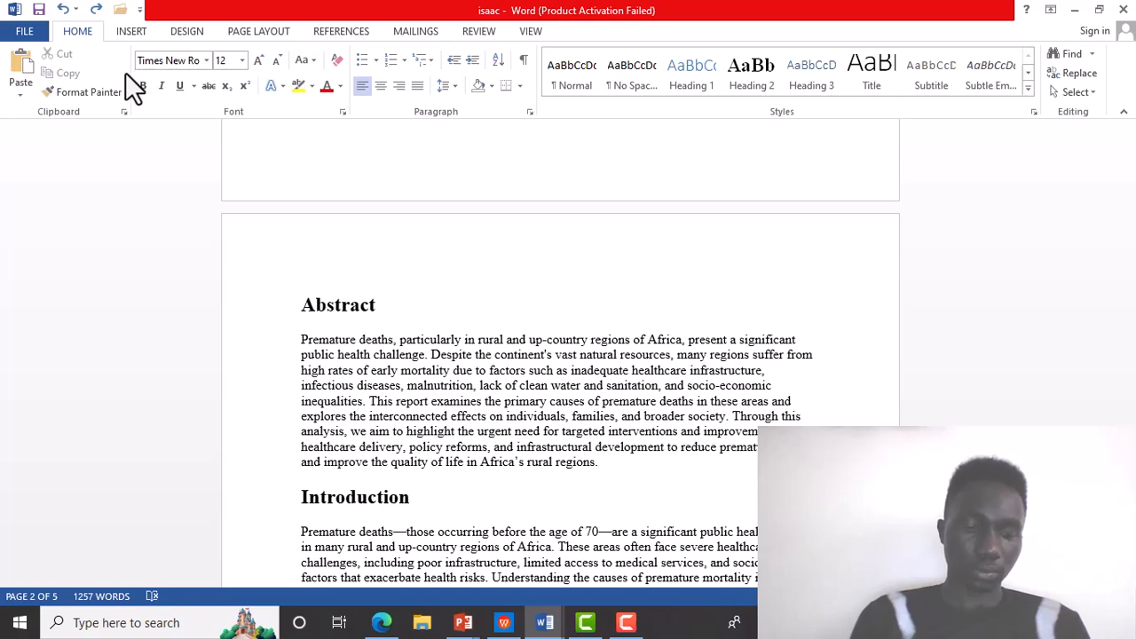
key("F9")
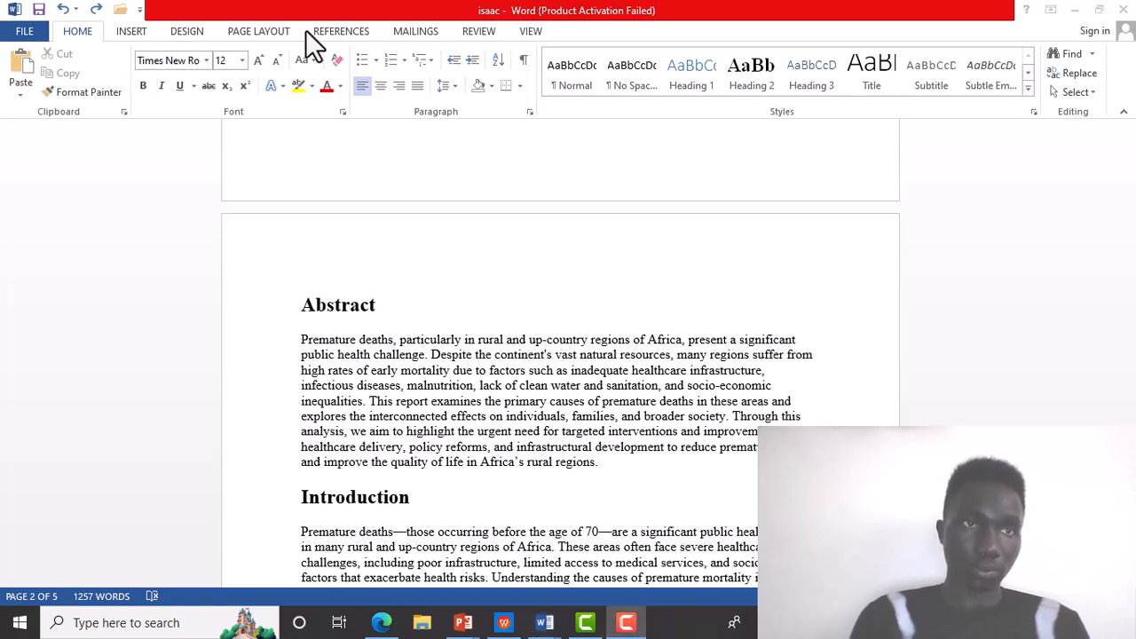
left_click(138, 31)
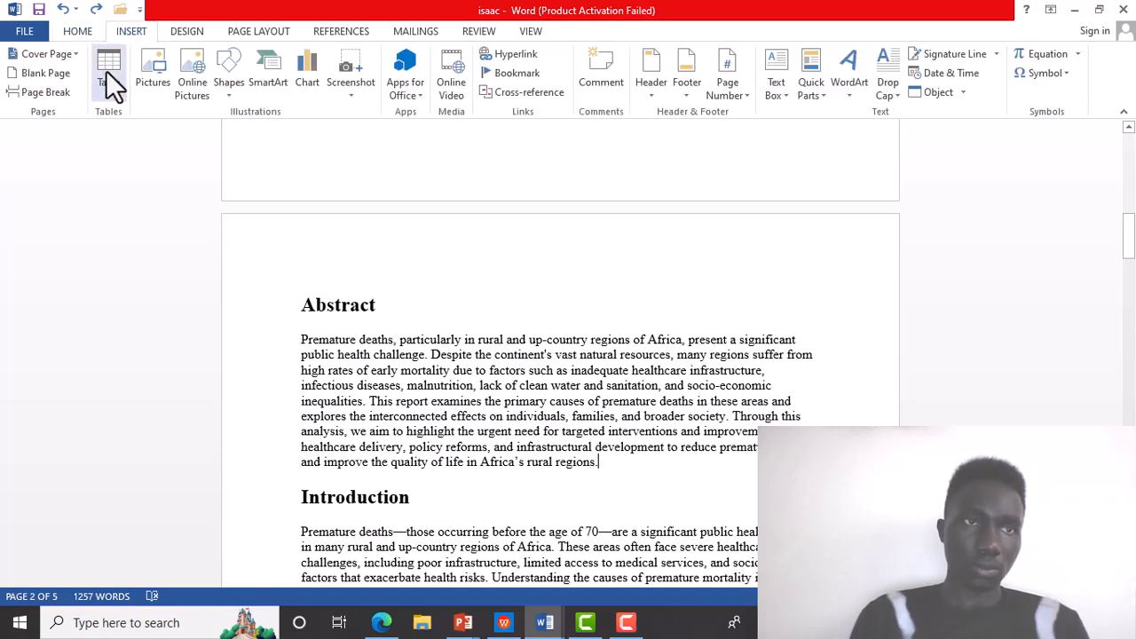
left_click(49, 97)
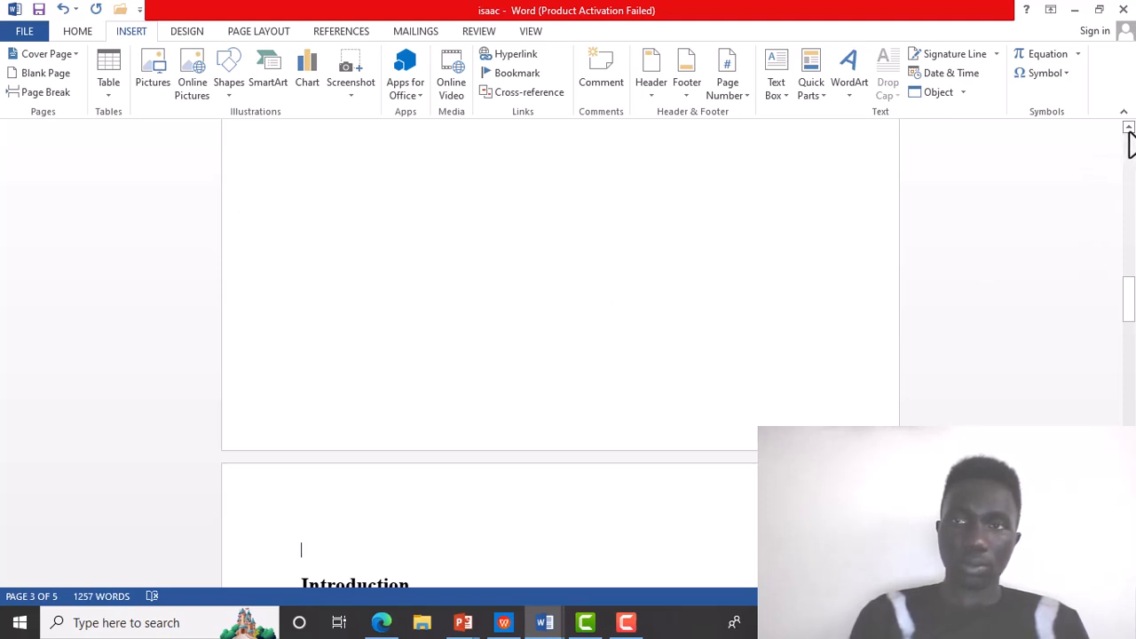
- Apply the Heading 1 style to the "Introduction" heading
scroll(1131, 297, "up", 5)
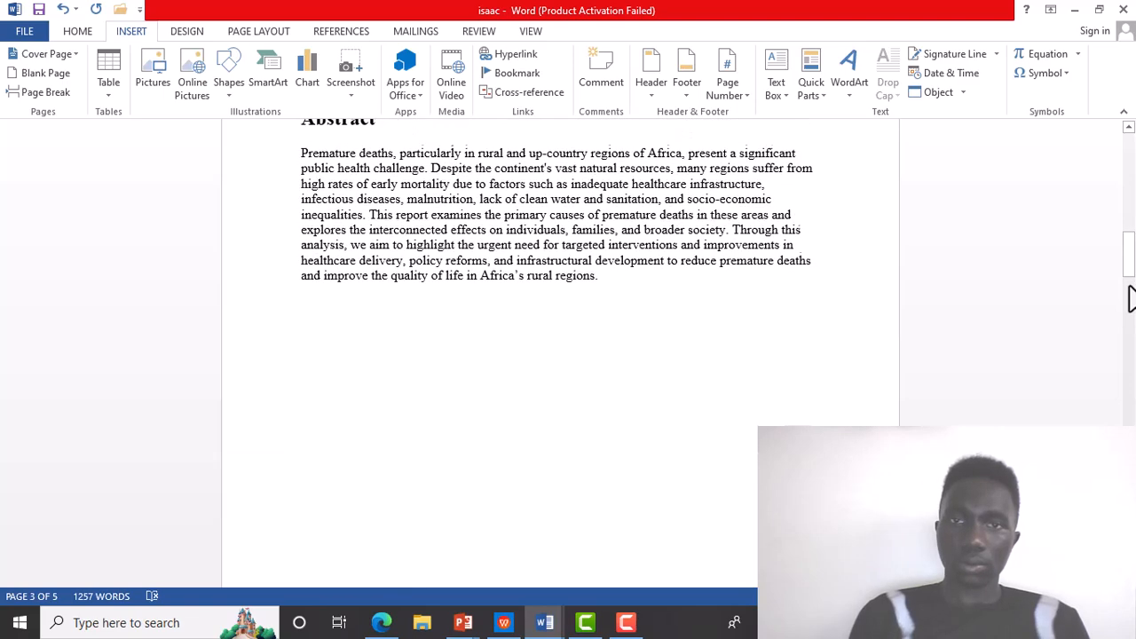
left_click_drag(1125, 249, 1132, 353)
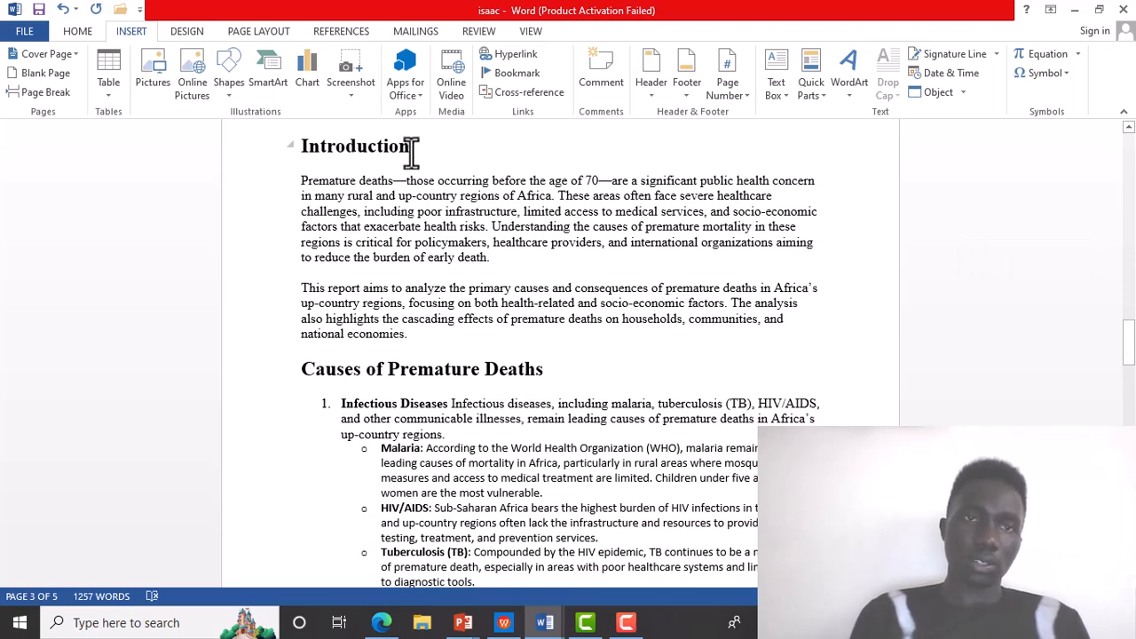
left_click_drag(411, 151, 293, 149)
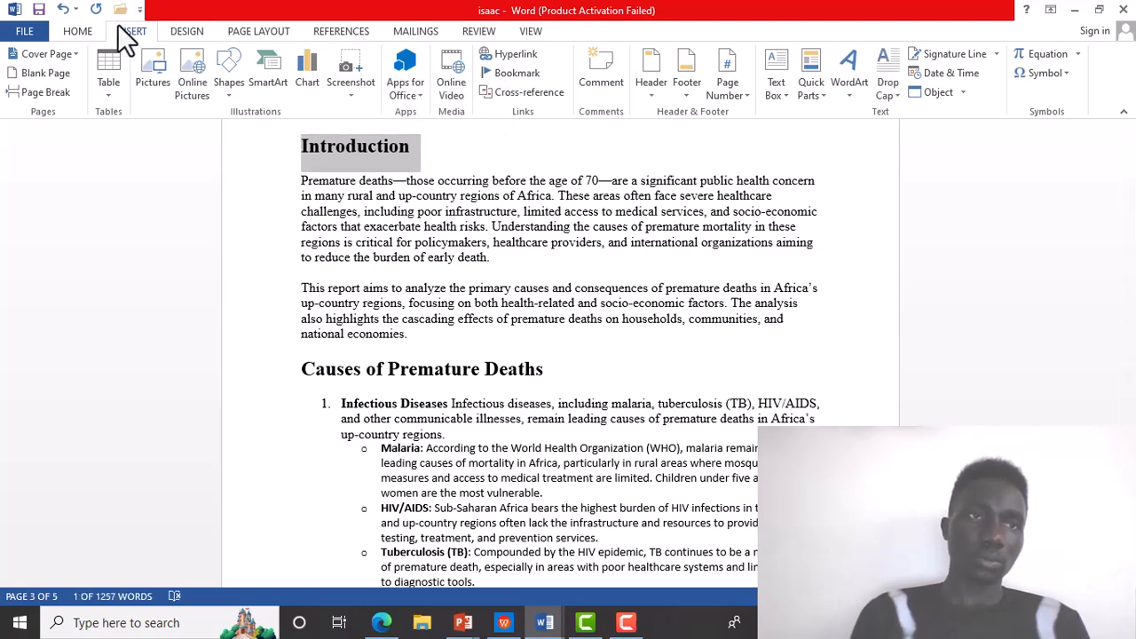
left_click(85, 31)
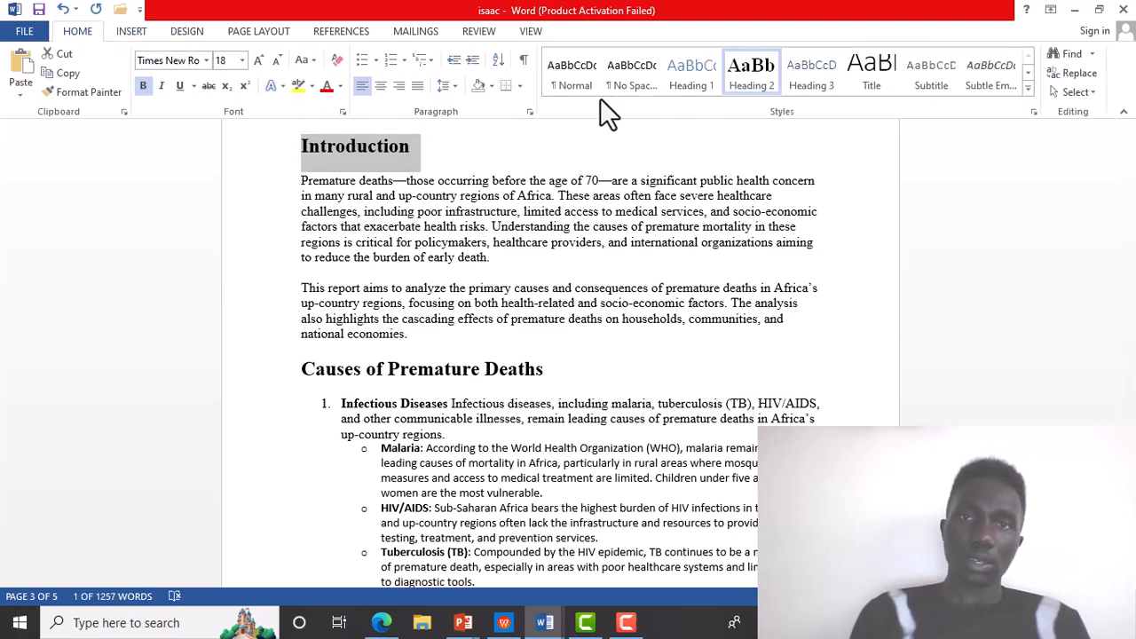
left_click(677, 81)
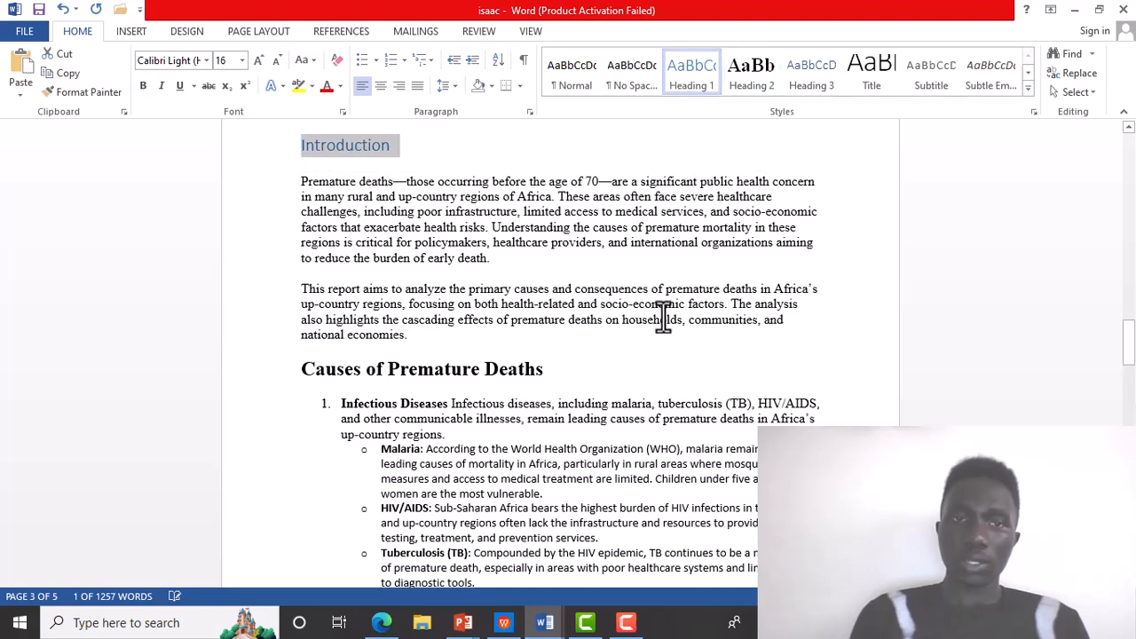
- Apply Heading 2 to "Causes of Premature Deaths" and Heading 3 to "Infectious Diseases" in the first list item
left_click_drag(543, 368, 306, 380)
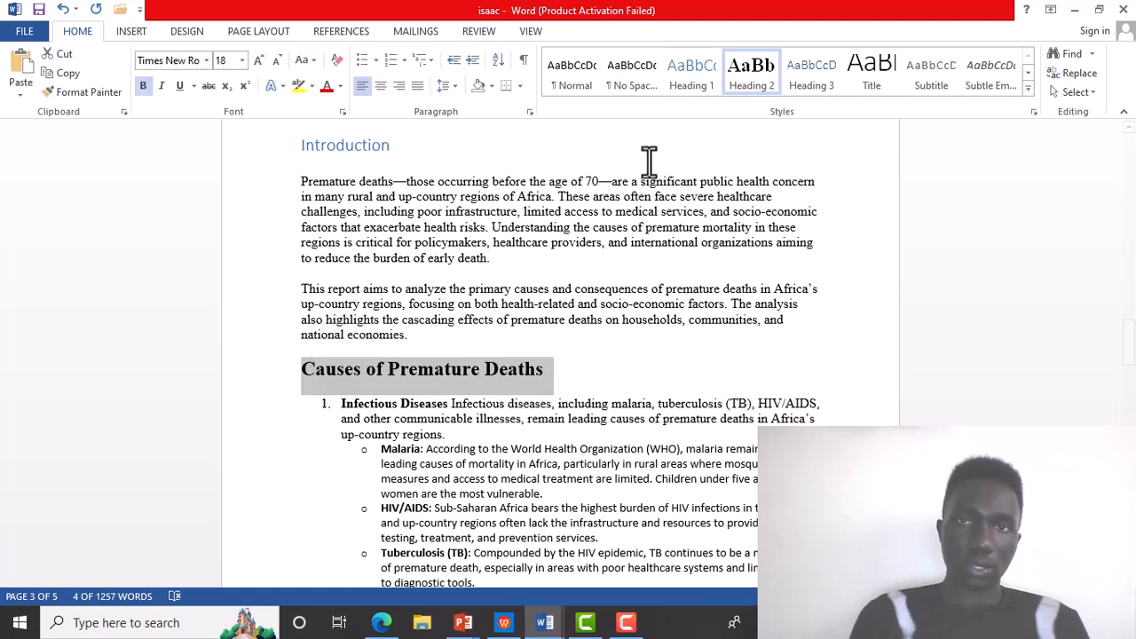
left_click(748, 84)
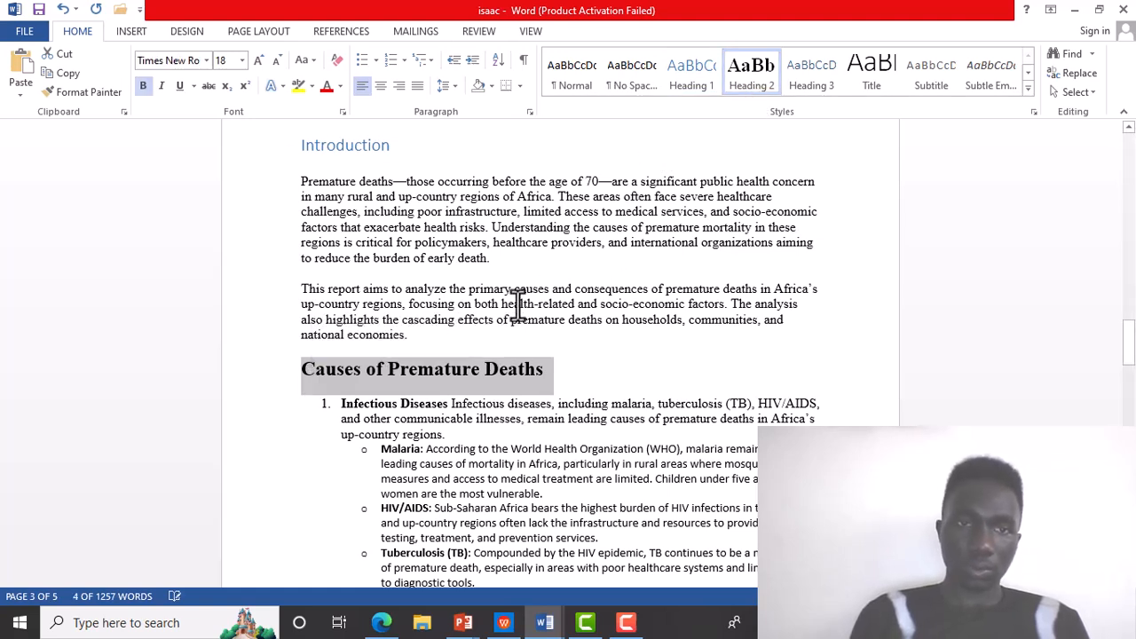
left_click_drag(445, 406, 352, 405)
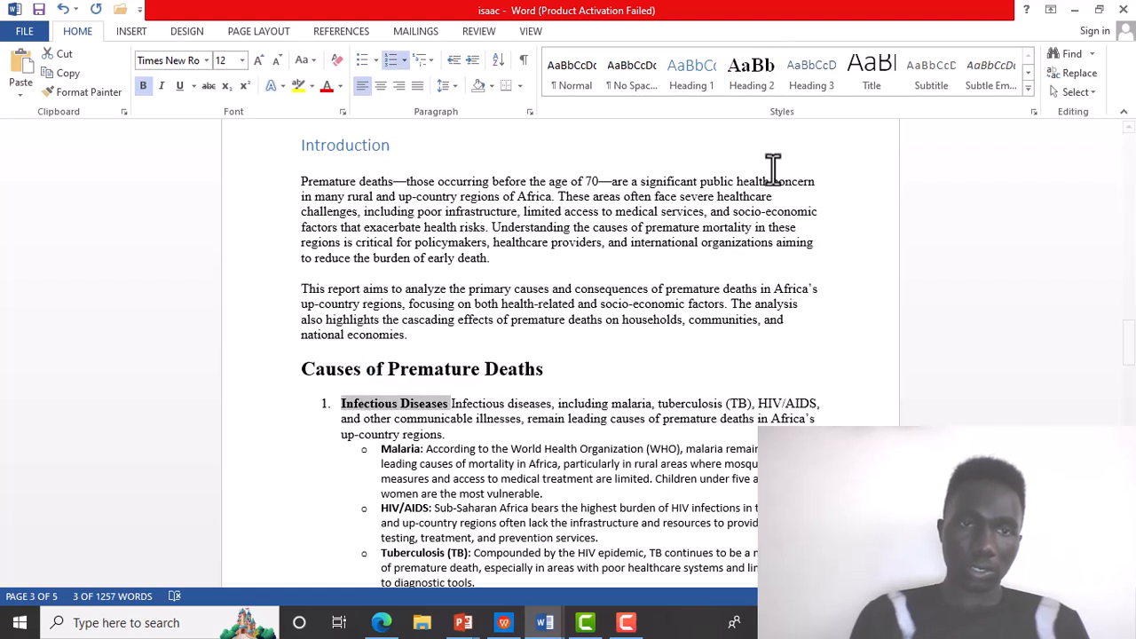
left_click(806, 79)
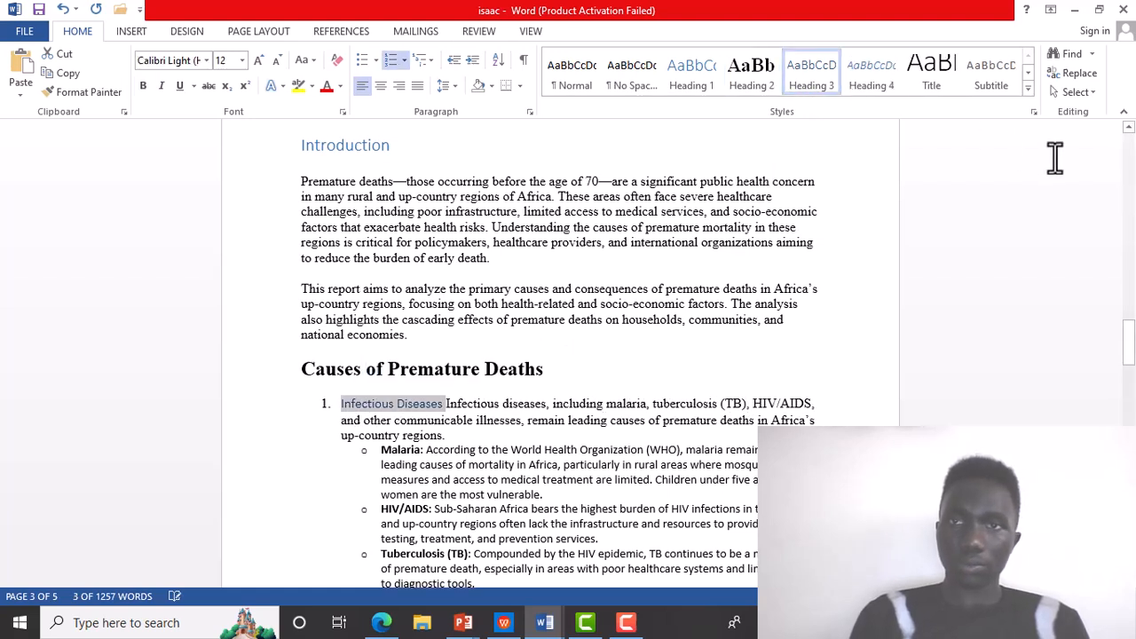
- Apply the Heading 3 style to "Maternal and Child Mortality" in the second item of the causes list
left_click_drag(1132, 306, 1132, 401)
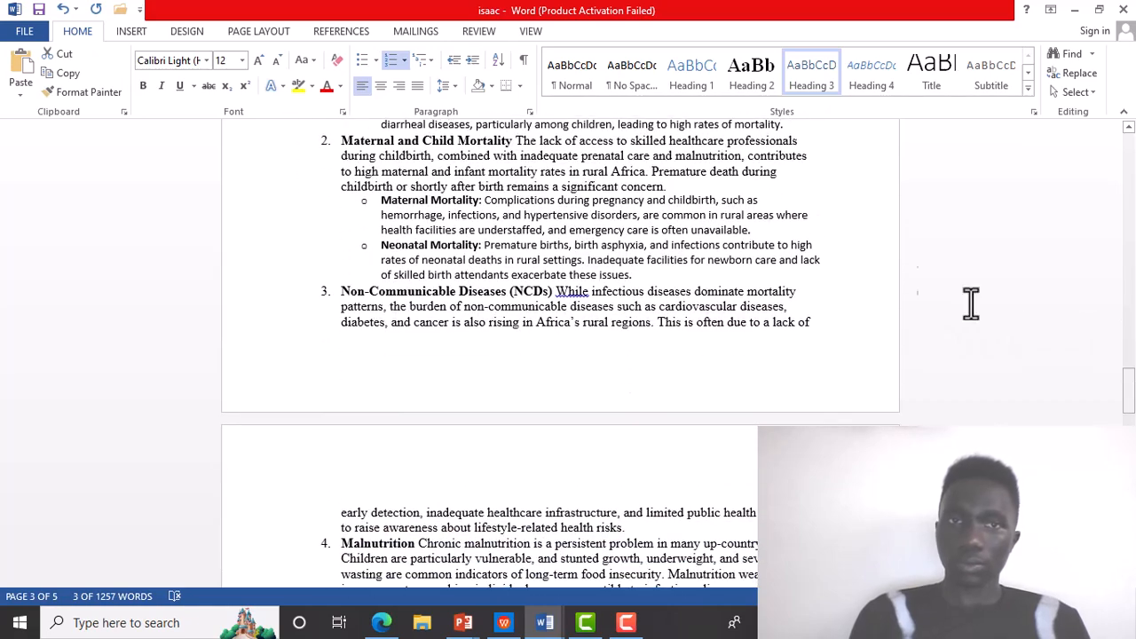
left_click(546, 186)
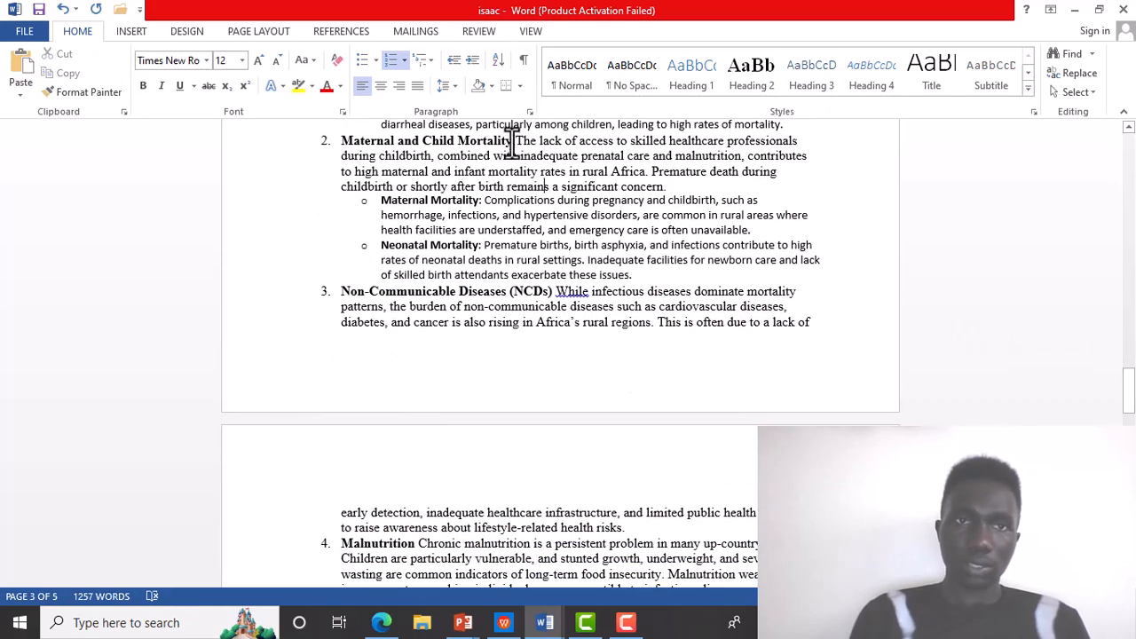
left_click_drag(506, 140, 342, 140)
left_click(410, 152)
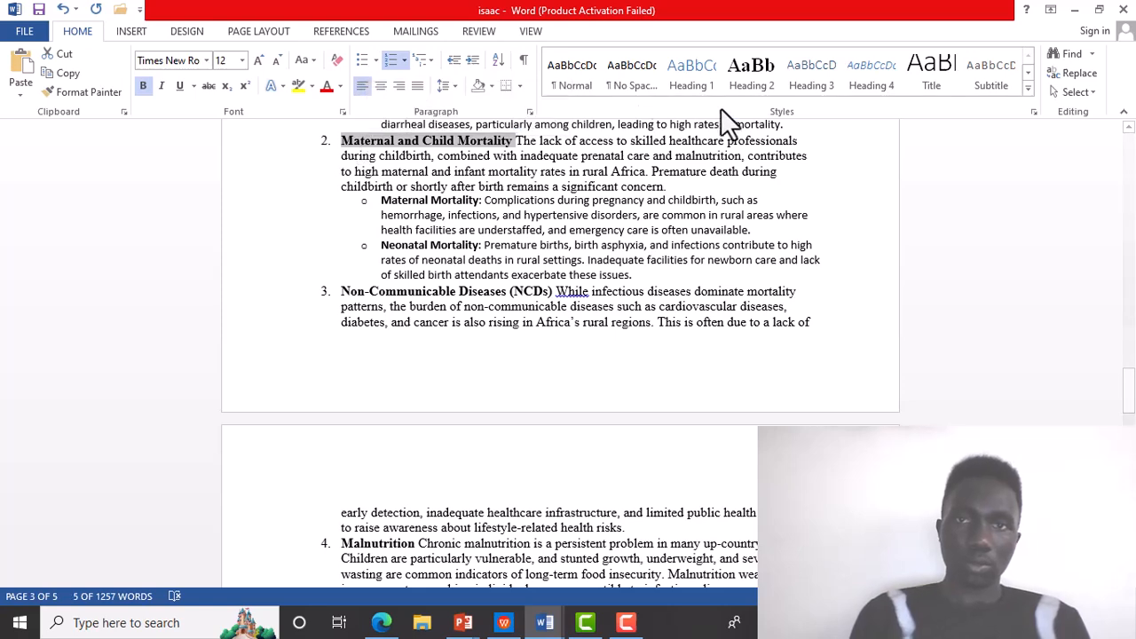
left_click(795, 94)
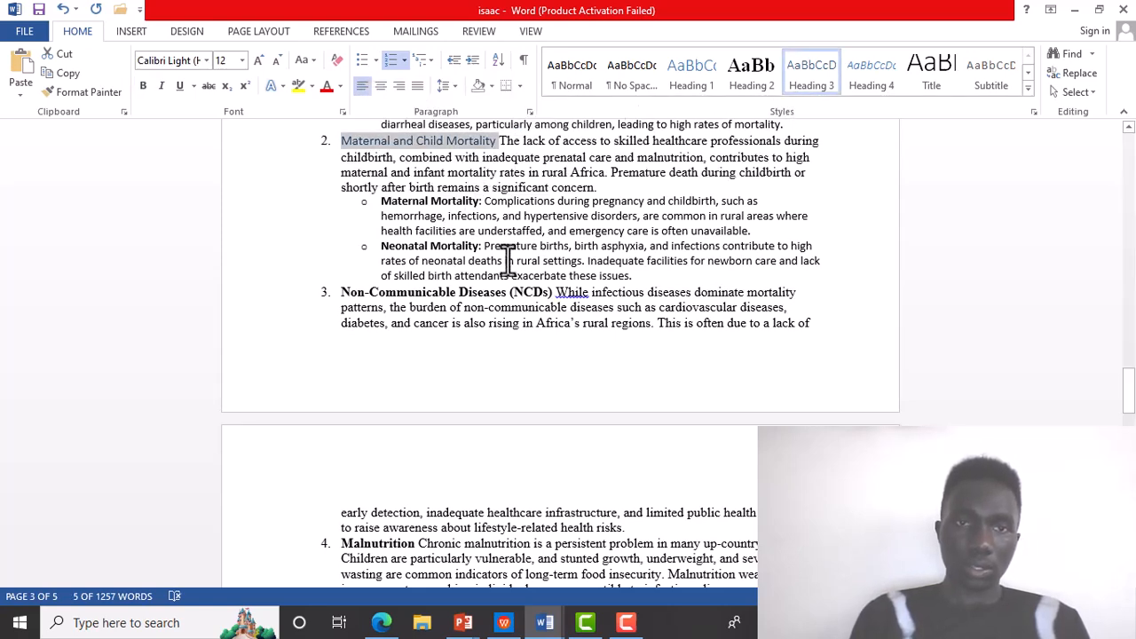
- Apply the Heading 3 style to "Non-Communicable Diseases (NCDs)" and "Malnutrition" in the causes list
double_click(536, 292)
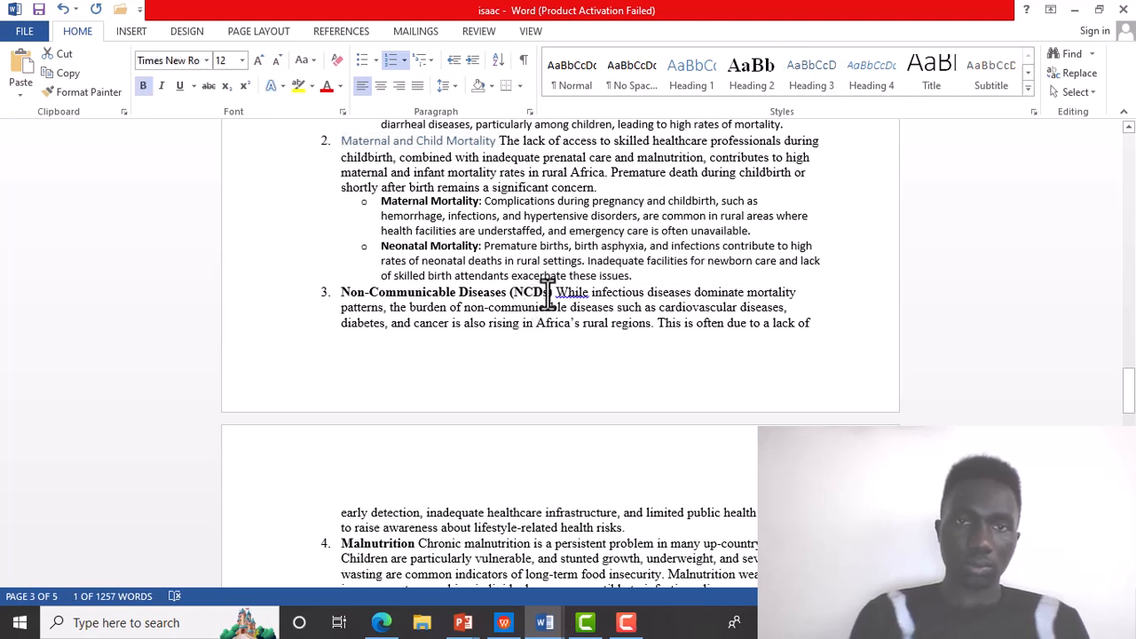
left_click(551, 292)
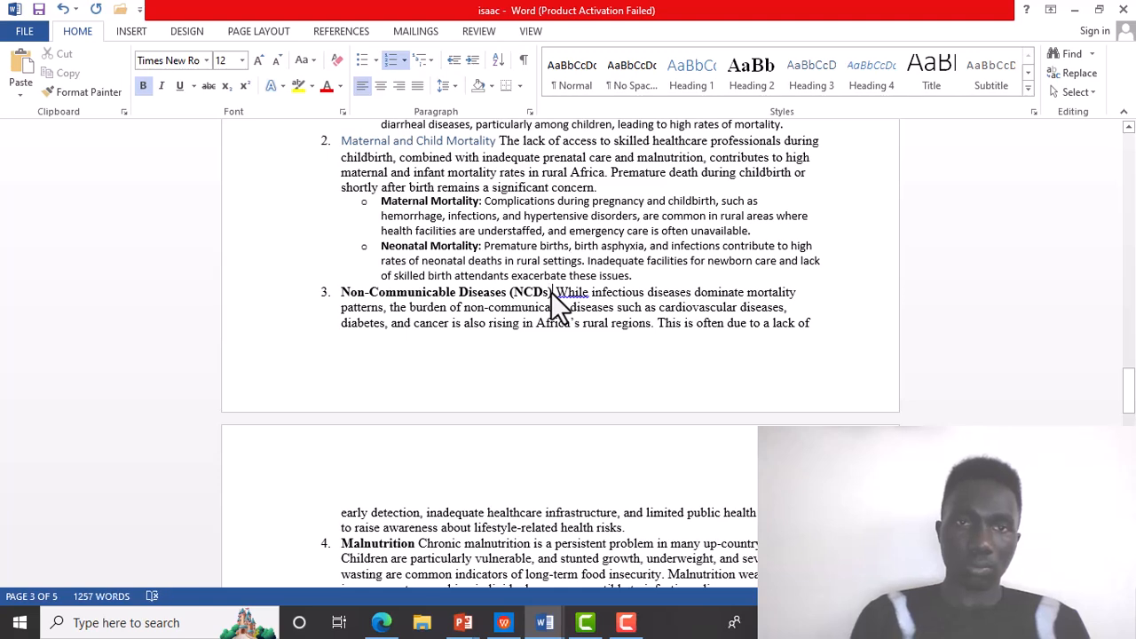
left_click_drag(431, 297, 348, 291)
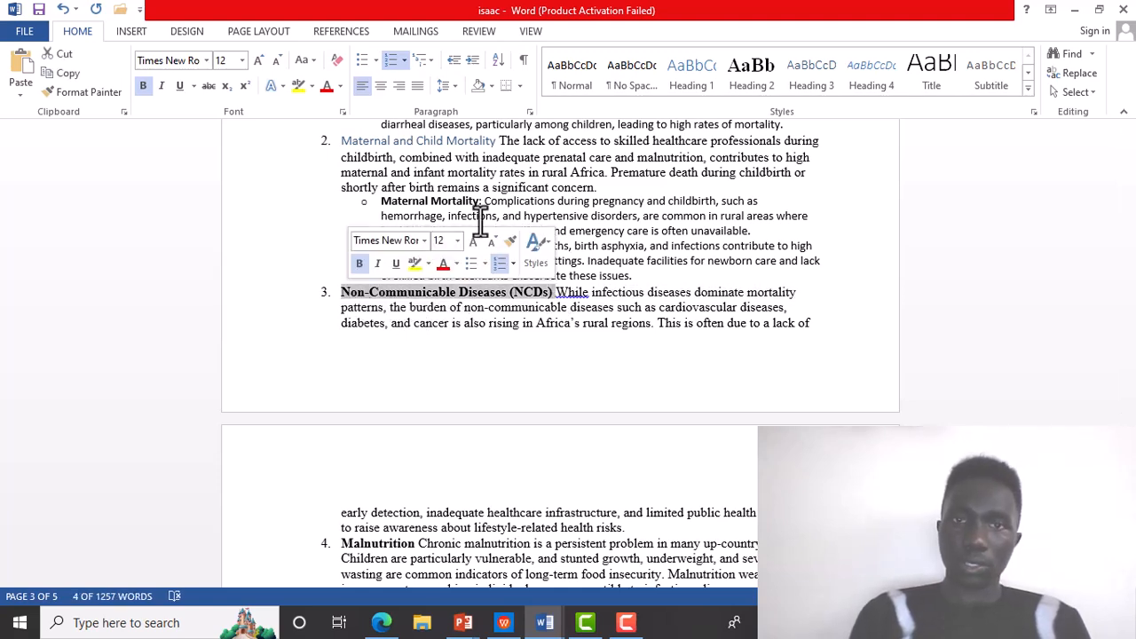
left_click(815, 75)
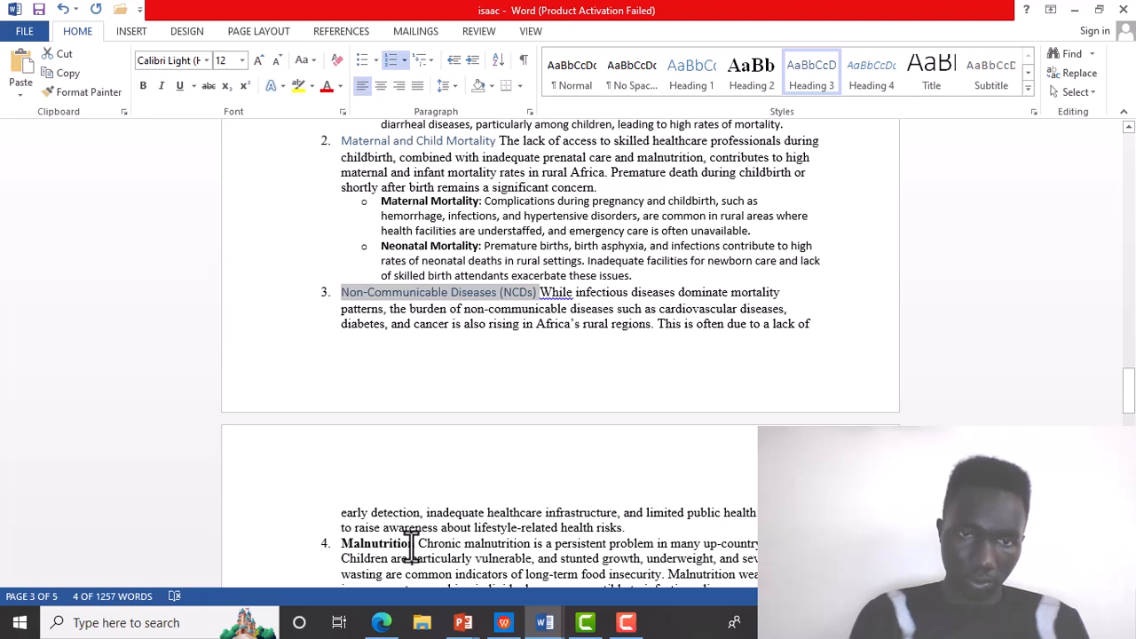
left_click_drag(414, 543, 333, 546)
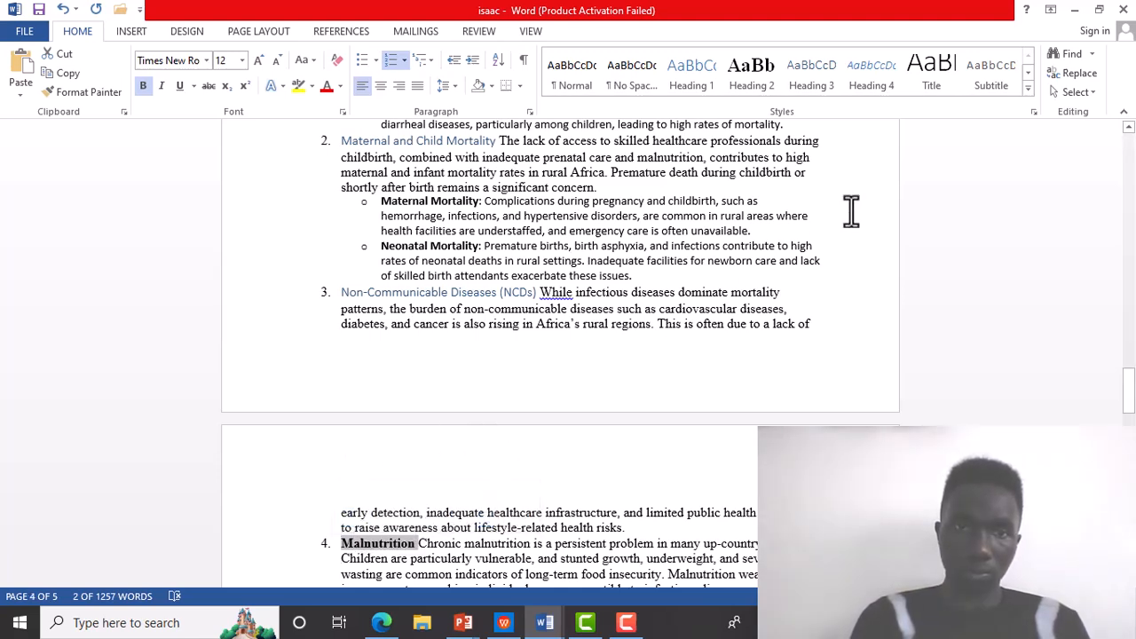
left_click(817, 76)
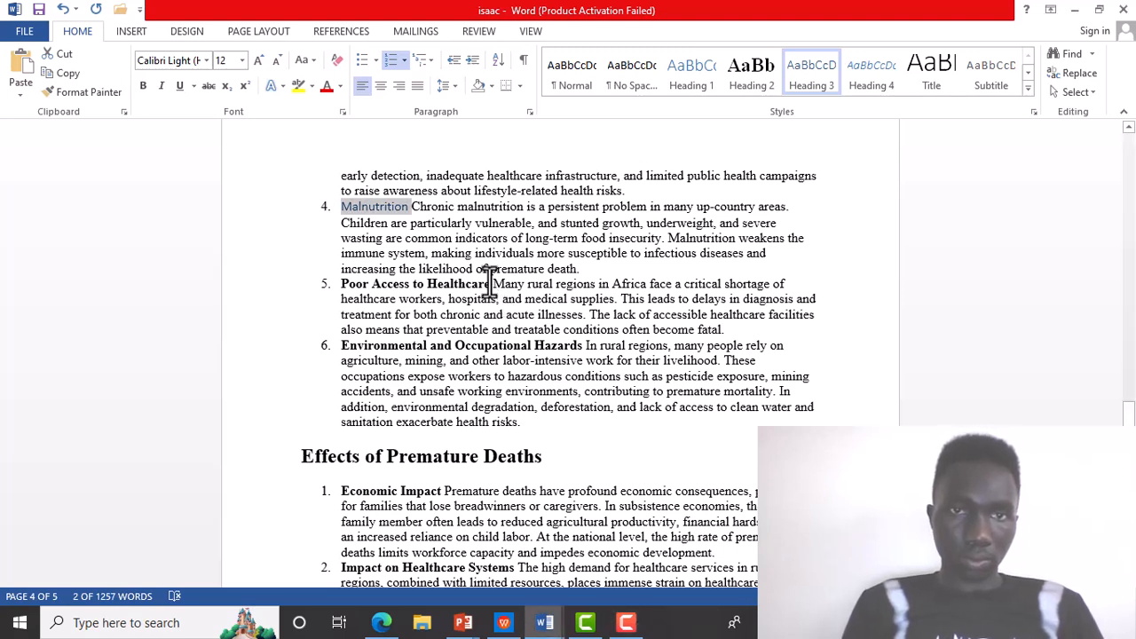
- Apply the Heading 3 style to "Poor Access to Healthcare" in the fifth item of the causes list
mouse_move(490, 285)
left_mouse_down()
mouse_move(380, 296)
mouse_move(347, 284)
mouse_move(364, 286)
left_mouse_up()
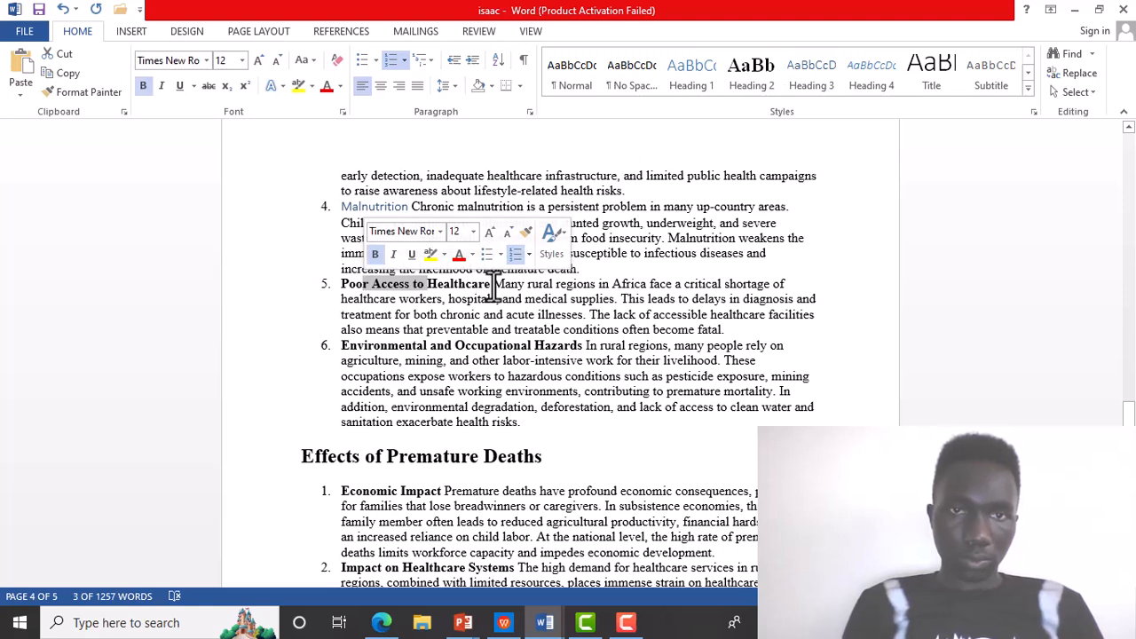
left_click_drag(495, 286, 461, 286)
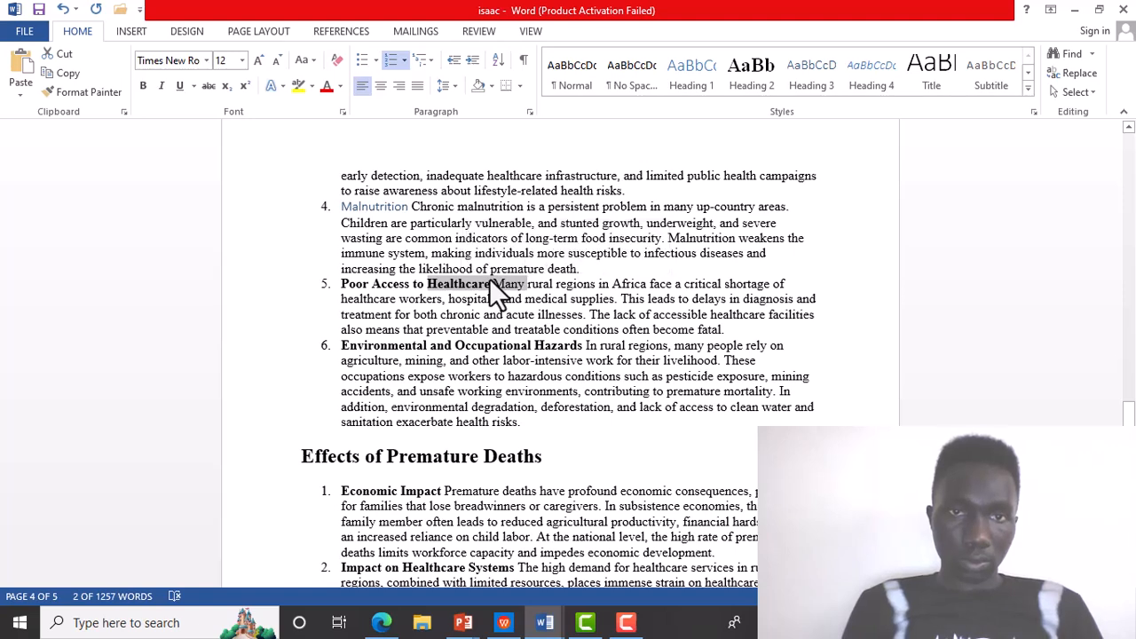
left_click(489, 284)
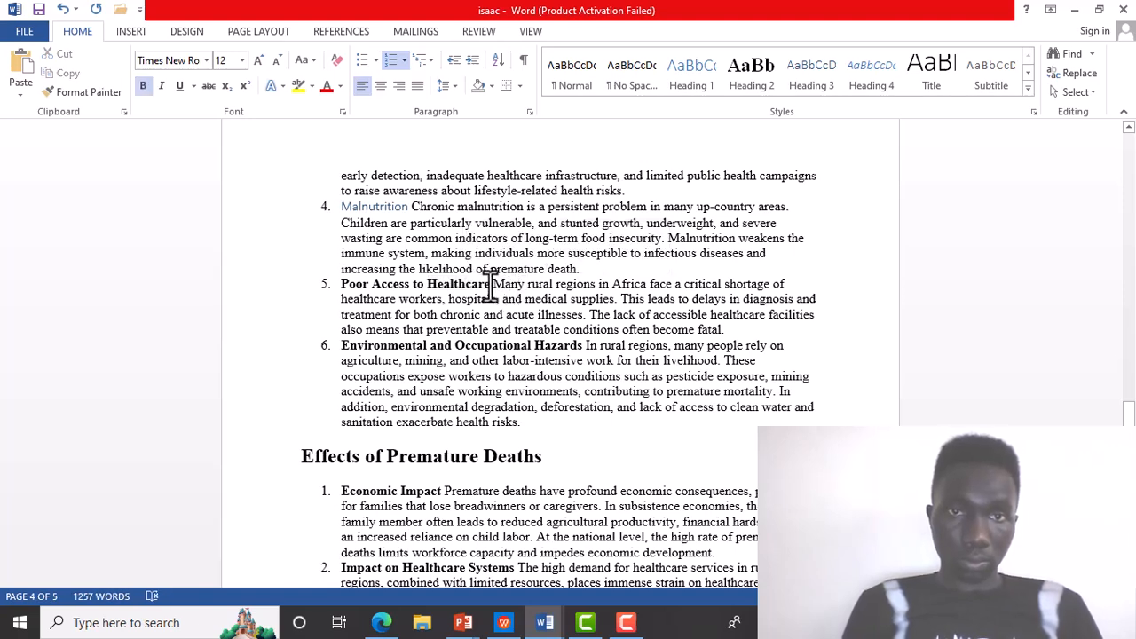
left_click_drag(484, 285, 360, 284)
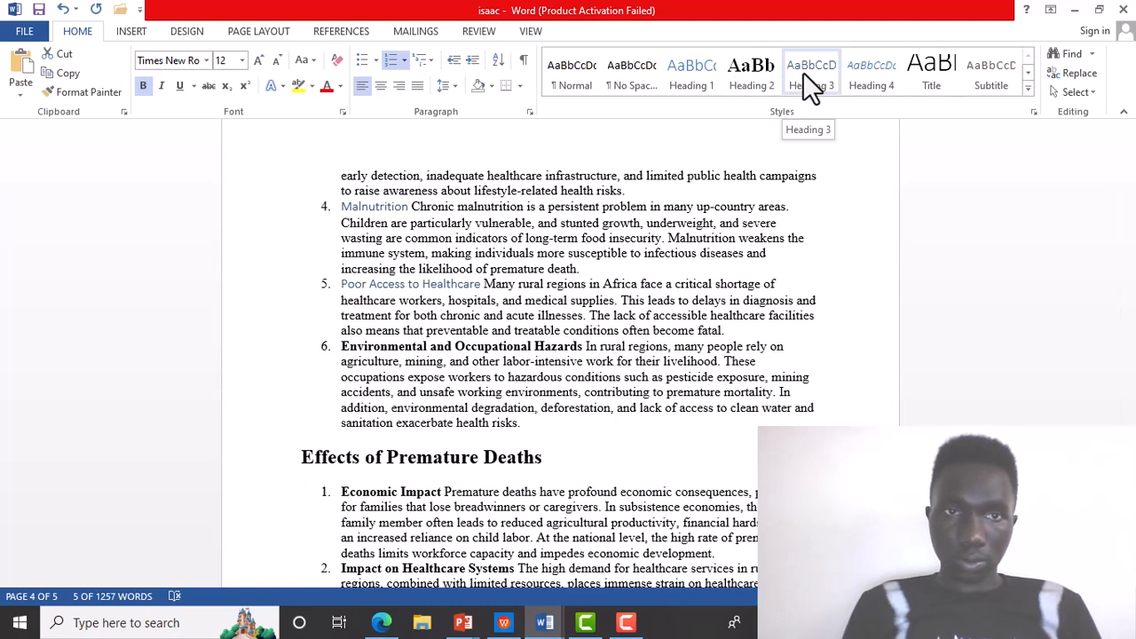
left_click(802, 72)
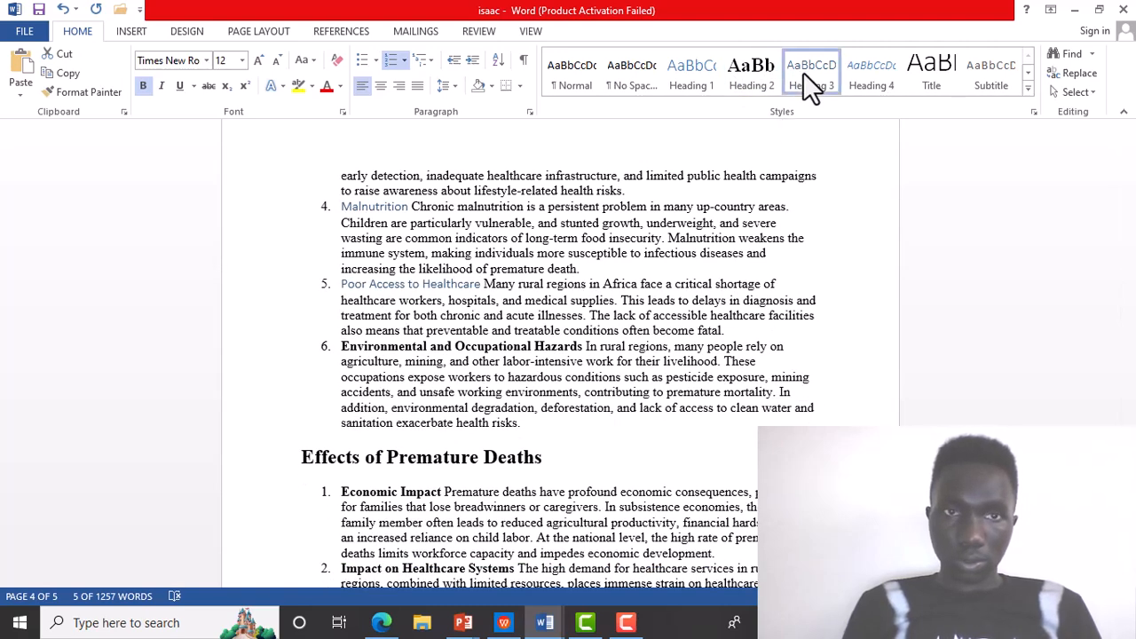
left_click(587, 346)
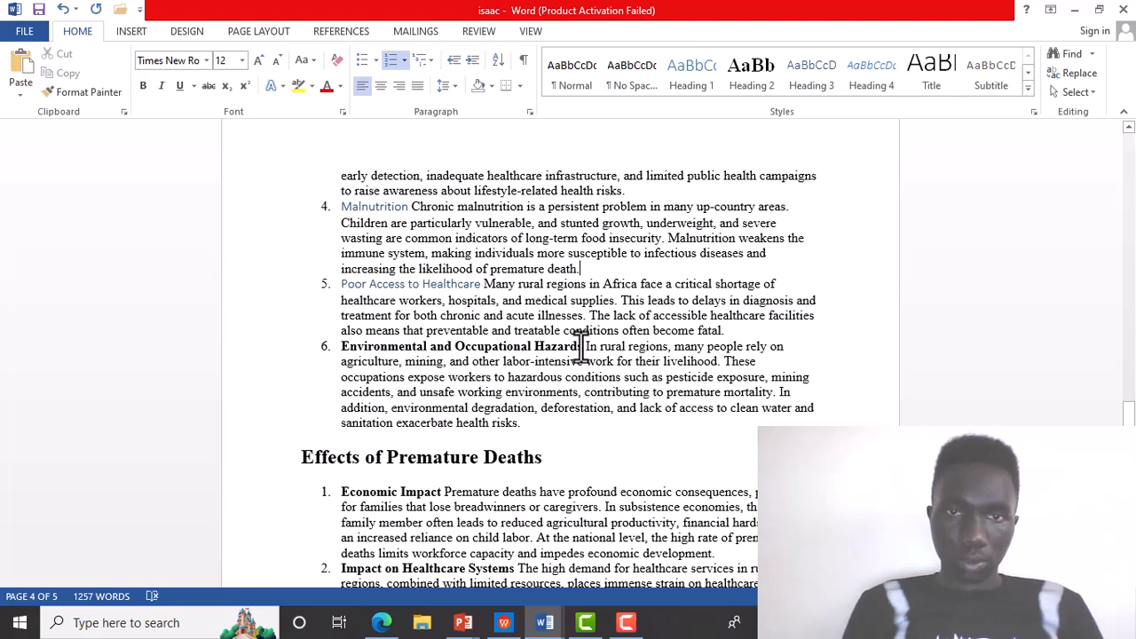
left_click_drag(581, 346, 434, 348)
left_click(388, 347)
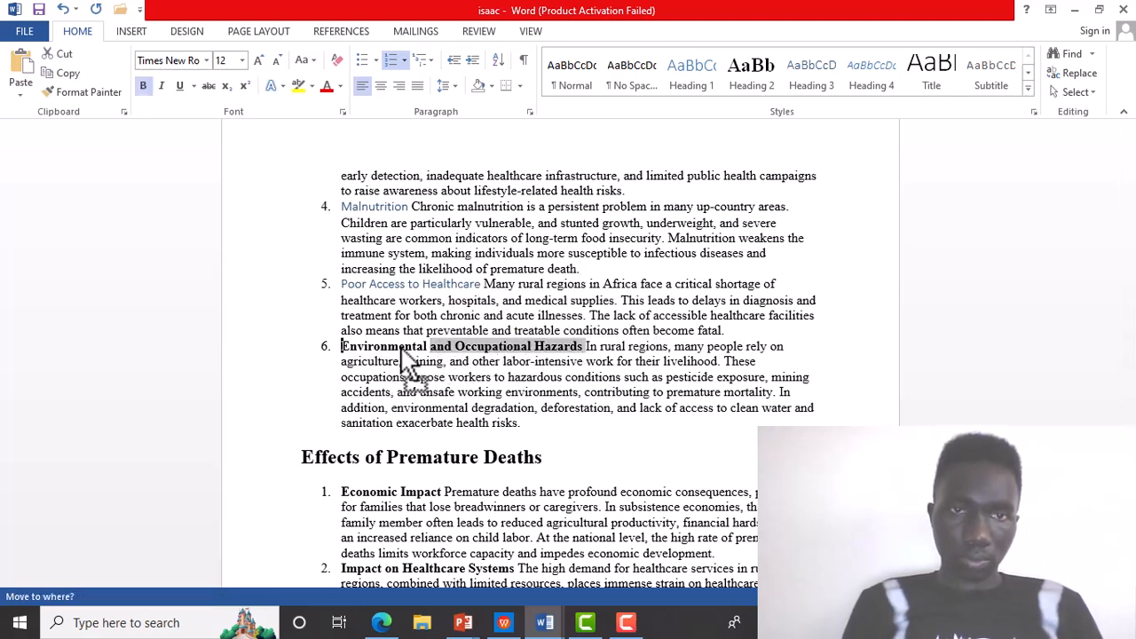
key("Return")
left_click_drag(581, 347, 542, 351)
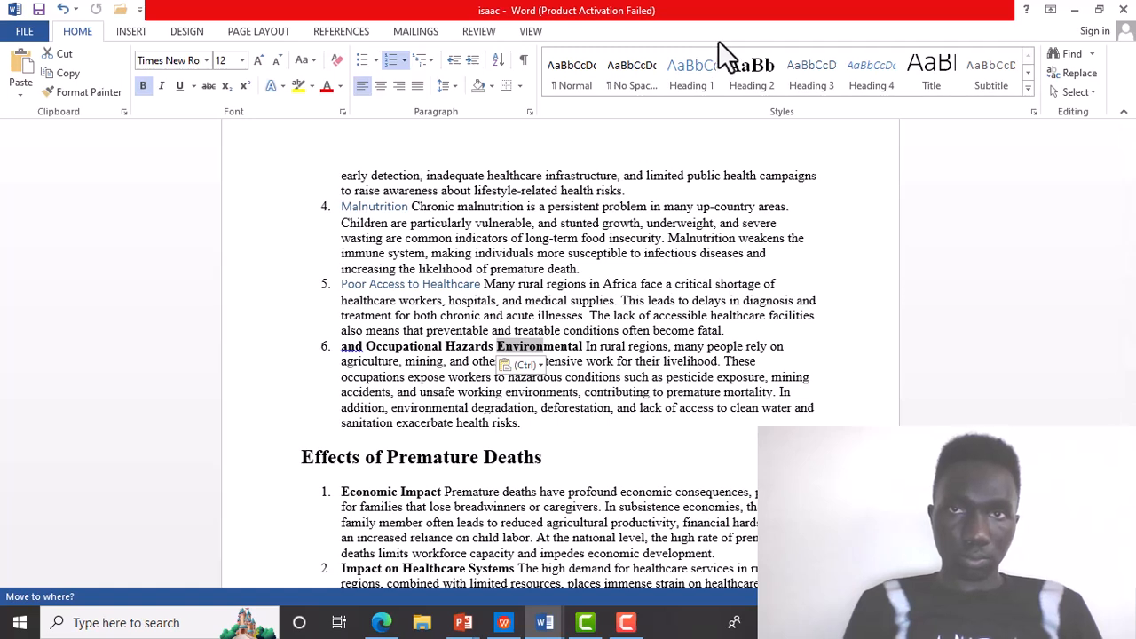
key("Return")
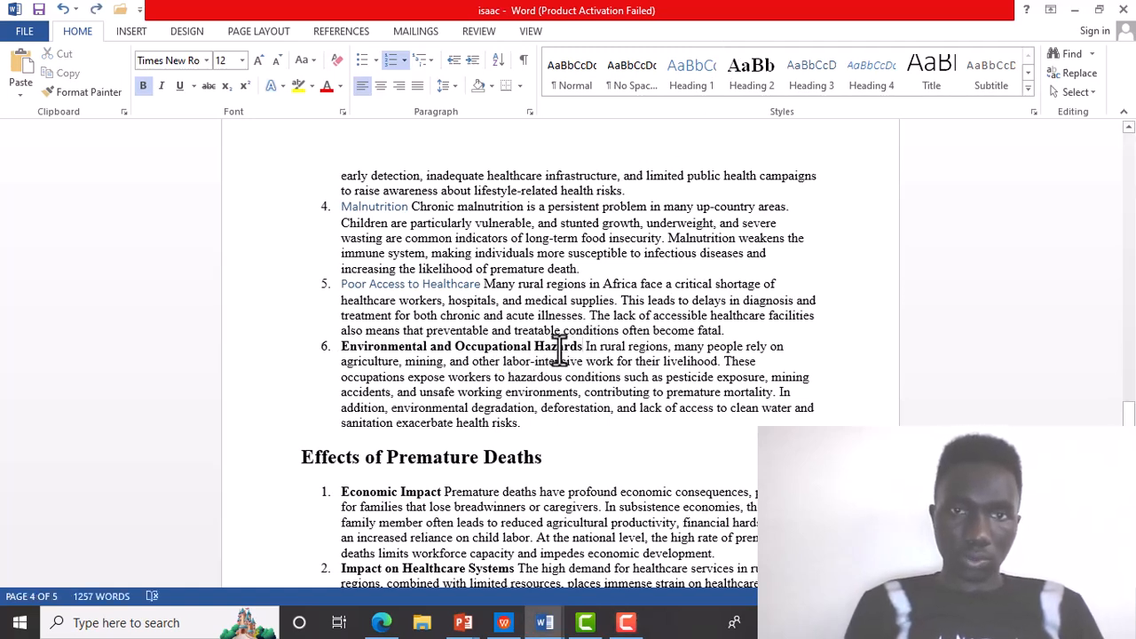
- Apply the Heading 3 style to "Environmental and Occupational Hazards" in the sixth item of the causes list
left_click_drag(582, 346, 443, 361)
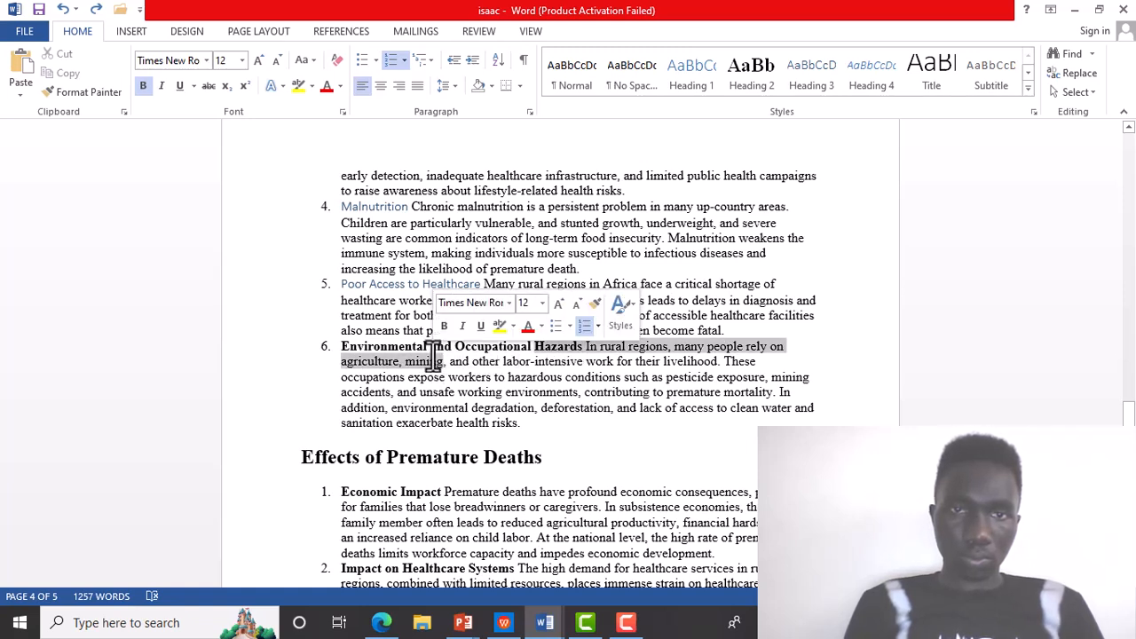
left_click(585, 346)
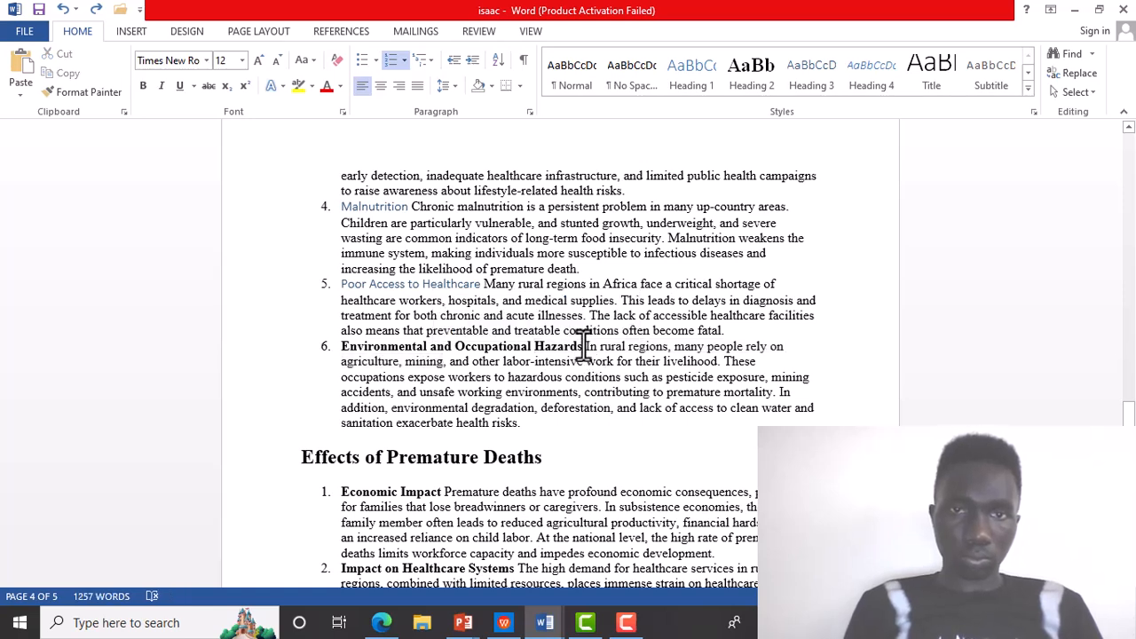
left_click_drag(574, 346, 431, 348)
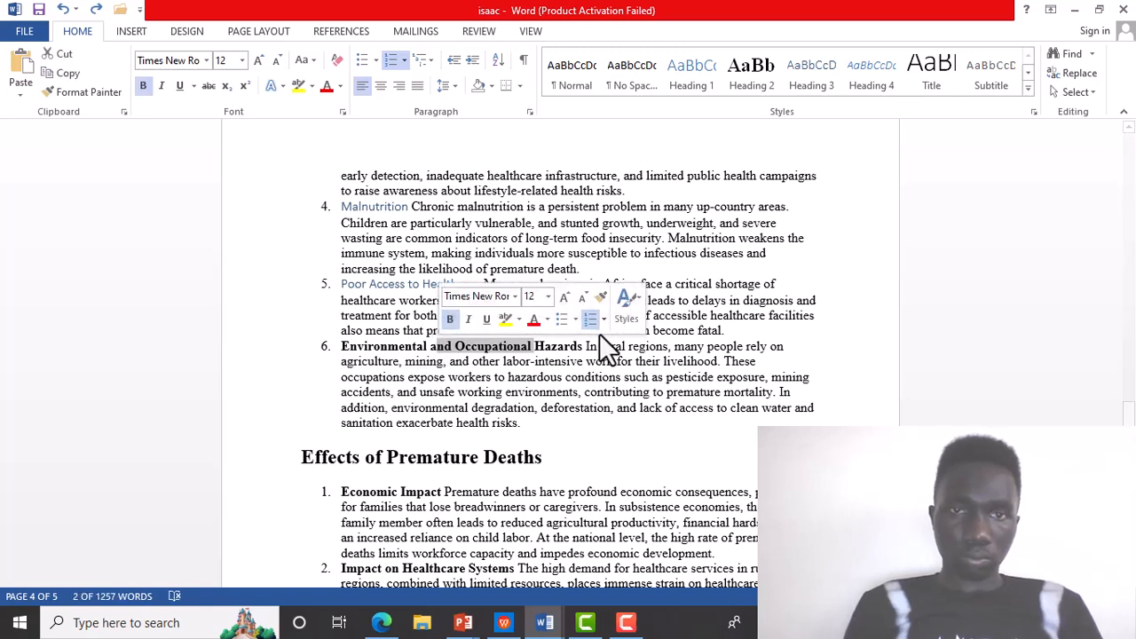
left_click_drag(583, 346, 393, 360)
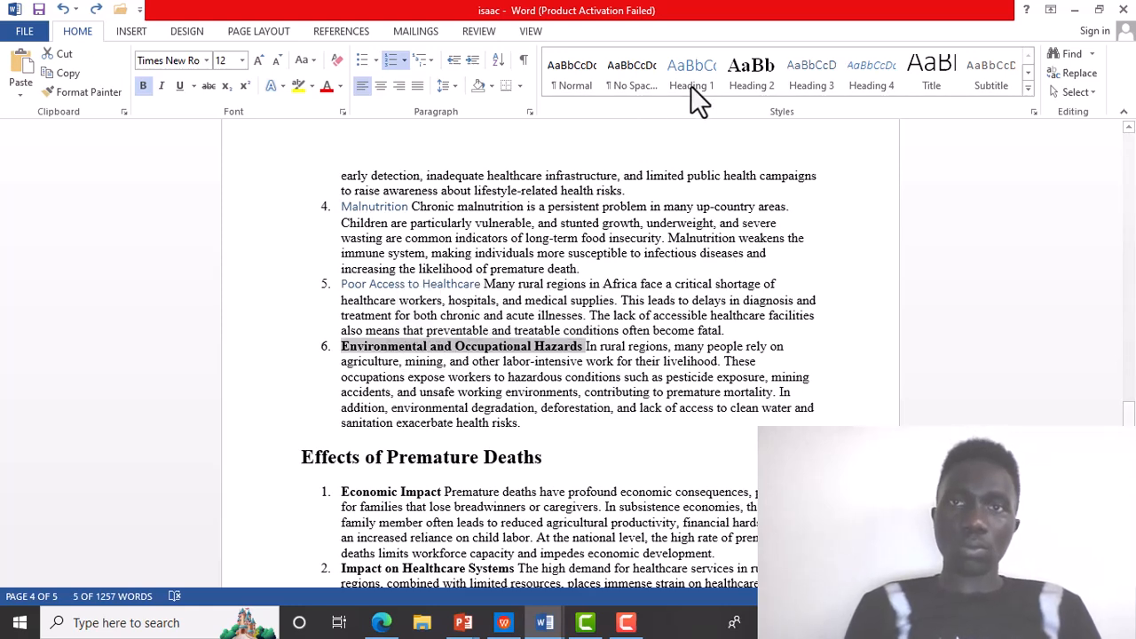
left_click(801, 71)
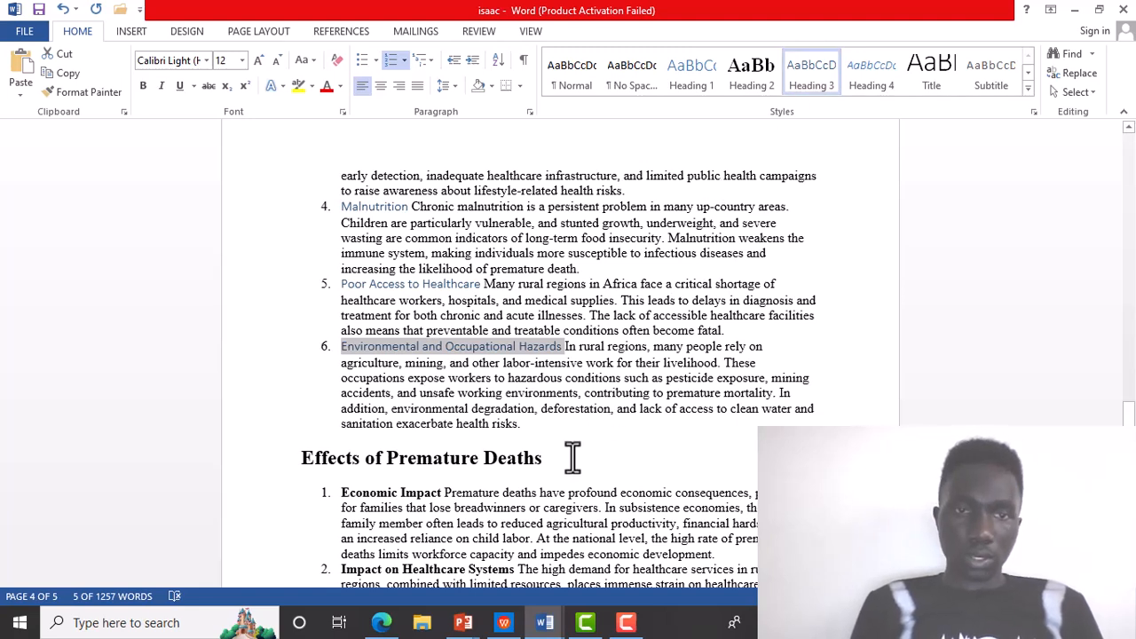
- Apply Heading 2 to "Effects of Premature Deaths" and Heading 3 to "Economic Impact" in the first item of its list
left_click_drag(545, 460, 304, 464)
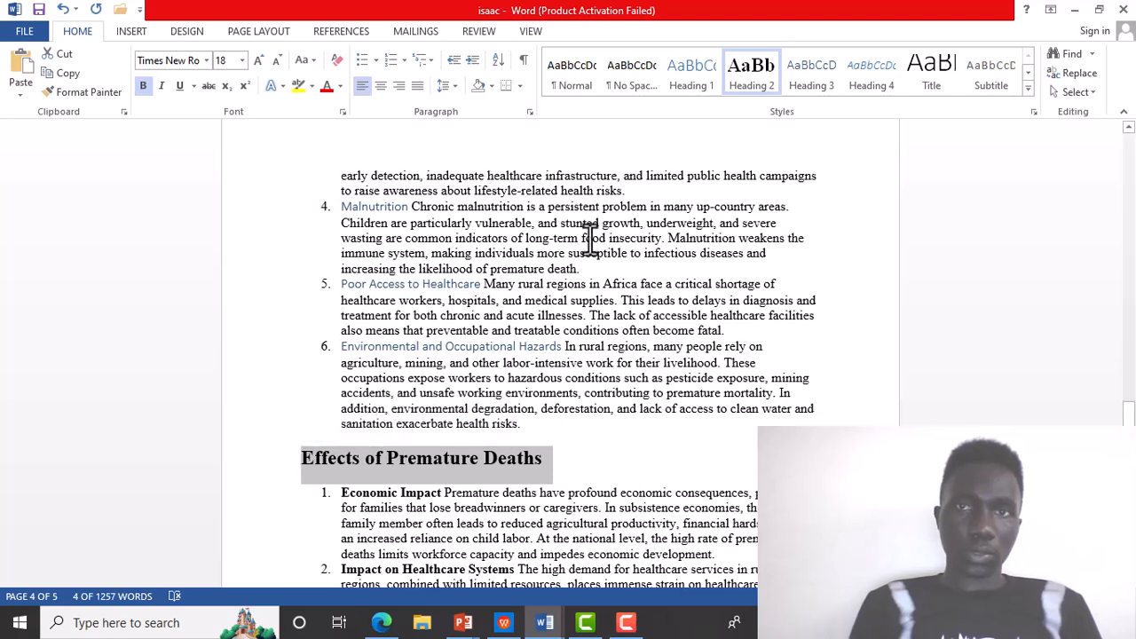
left_click(757, 74)
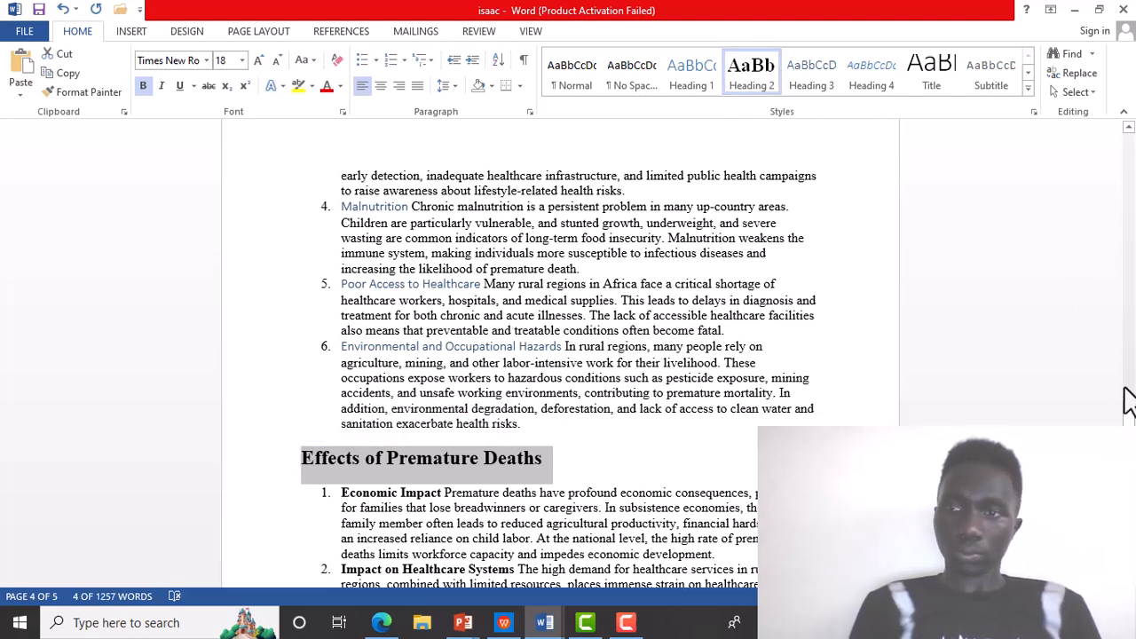
left_click_drag(1129, 431, 1128, 474)
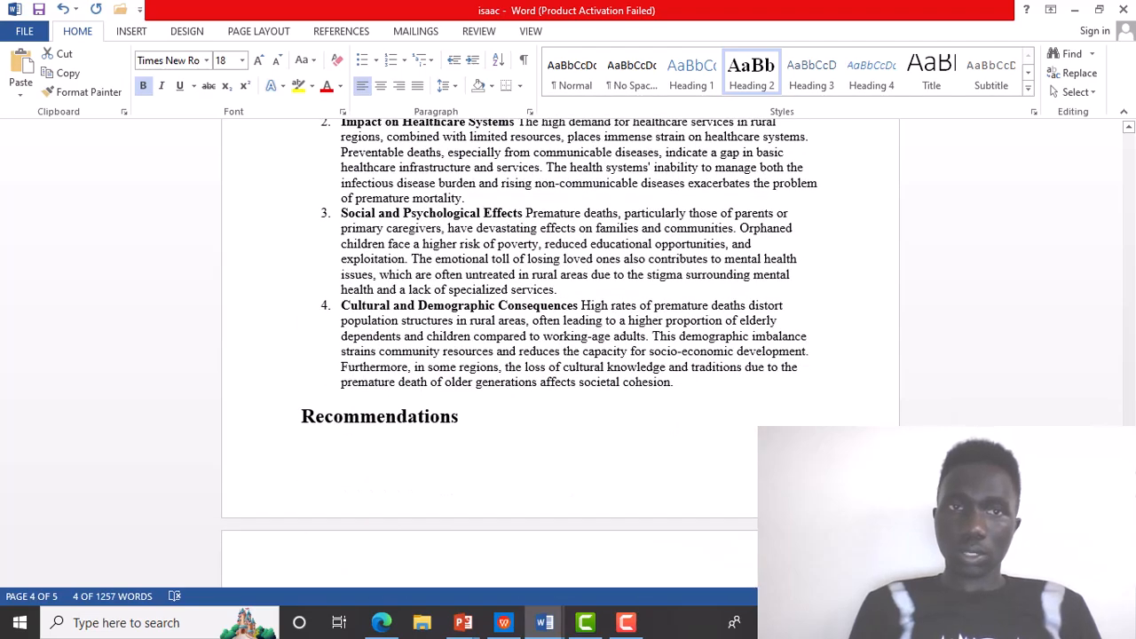
scroll(808, 384, "up", 4)
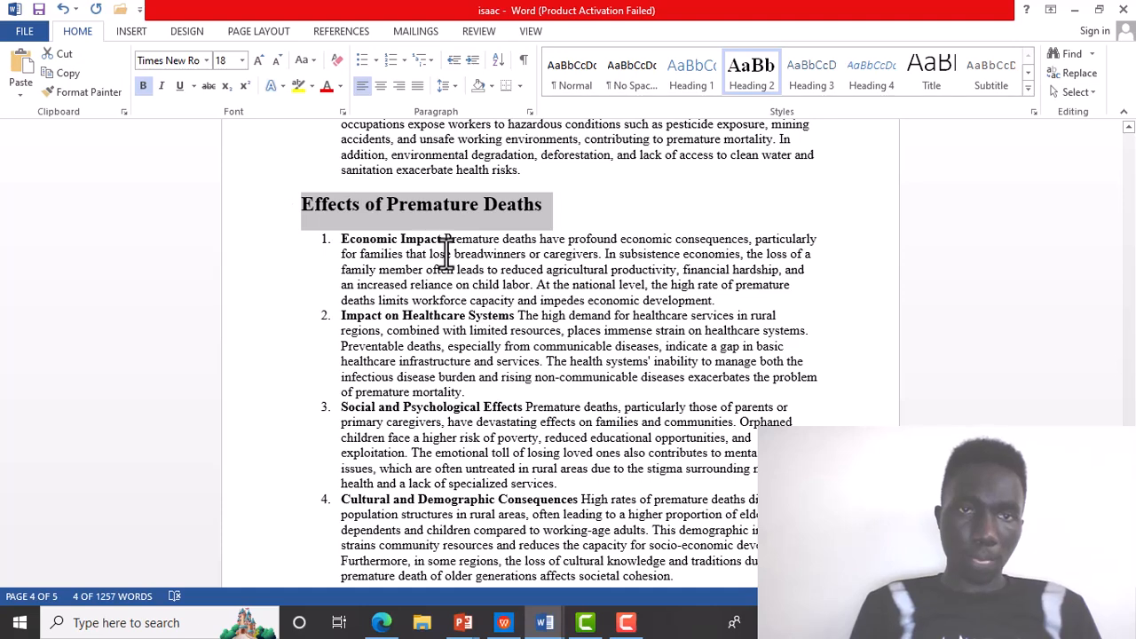
left_click_drag(441, 240, 387, 241)
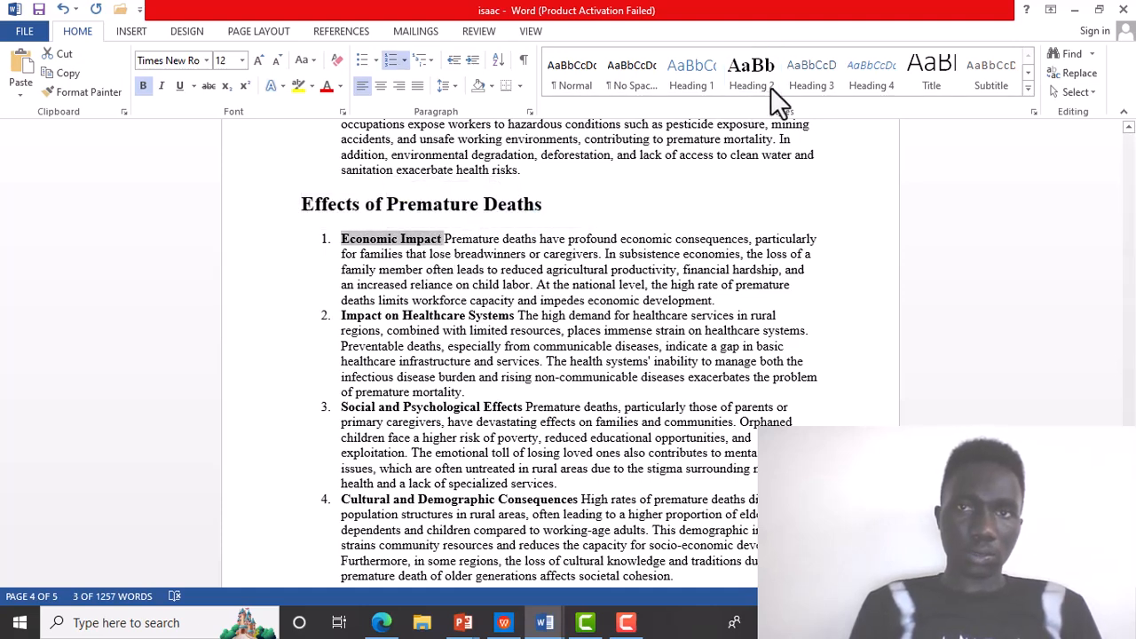
left_click(809, 80)
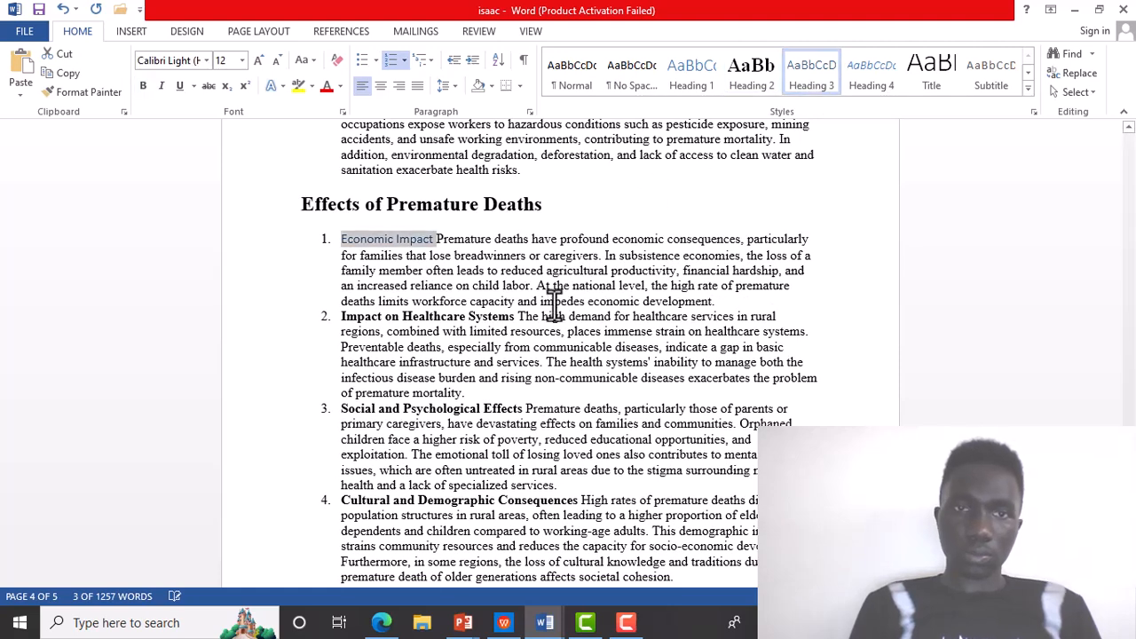
left_click_drag(510, 320, 372, 322)
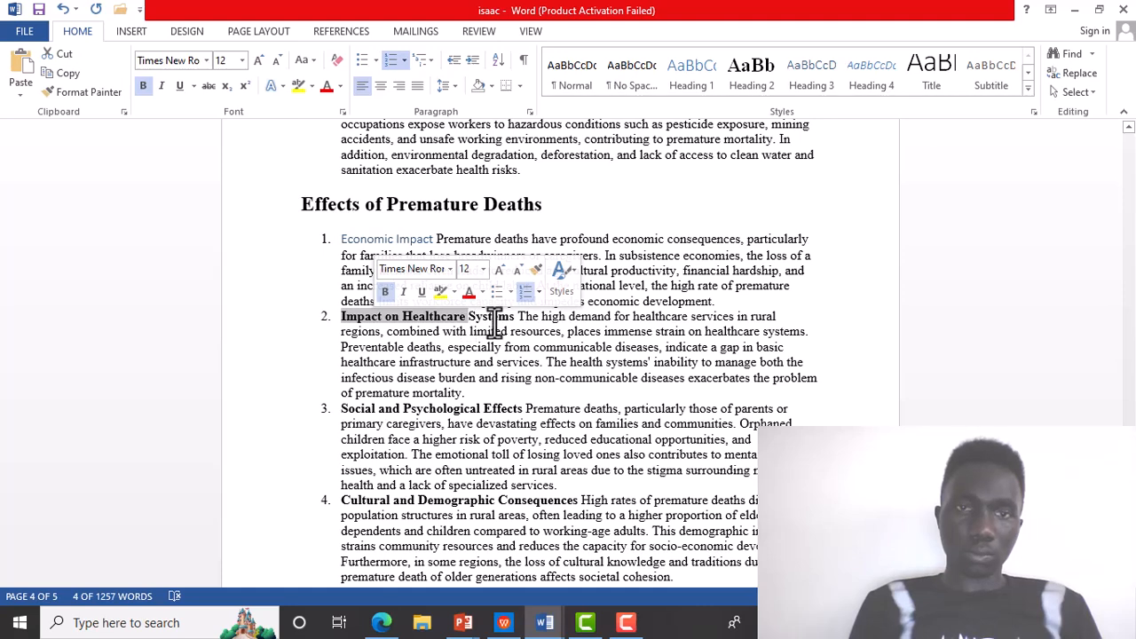
left_click(513, 318)
triple_click(513, 318)
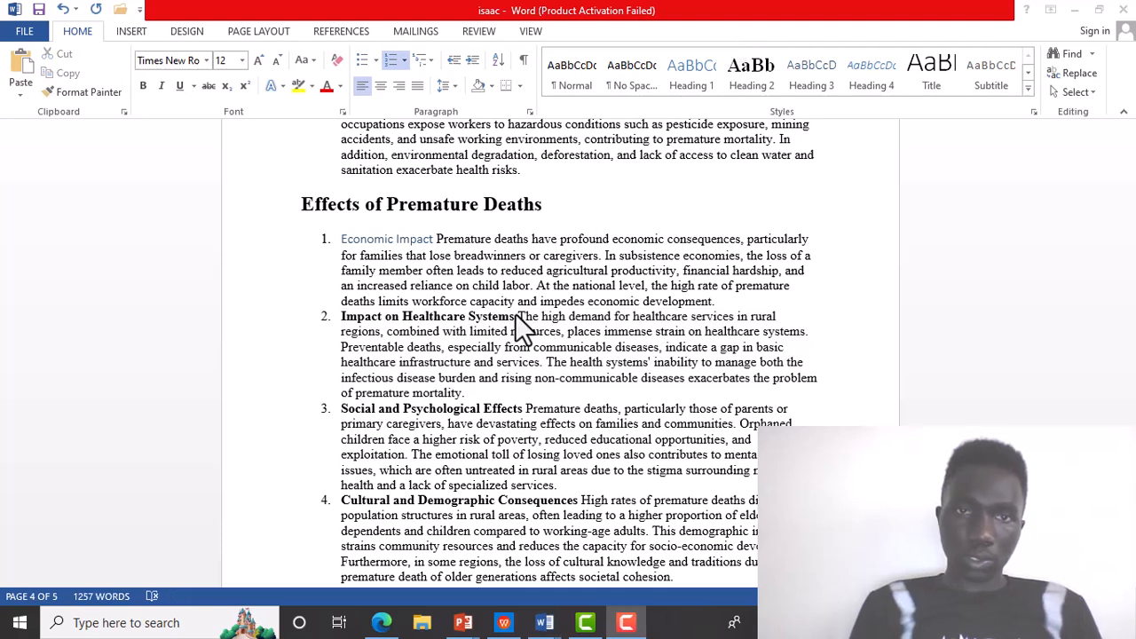
left_click(517, 311)
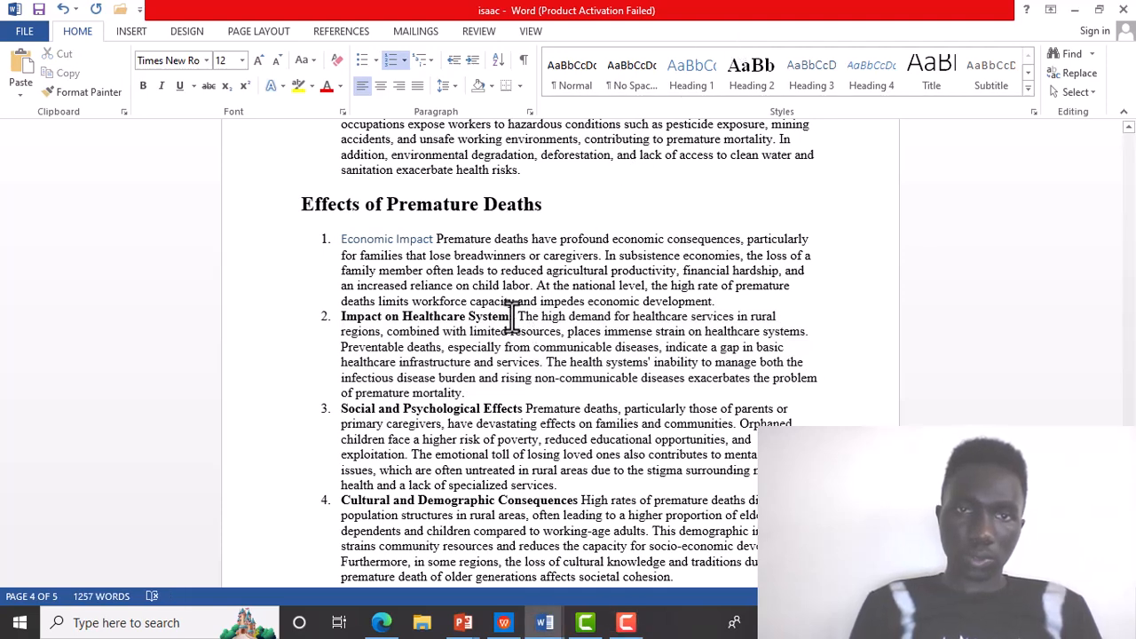
mouse_move(468, 318)
left_mouse_down()
mouse_move(355, 331)
mouse_move(365, 323)
mouse_move(346, 322)
left_mouse_up()
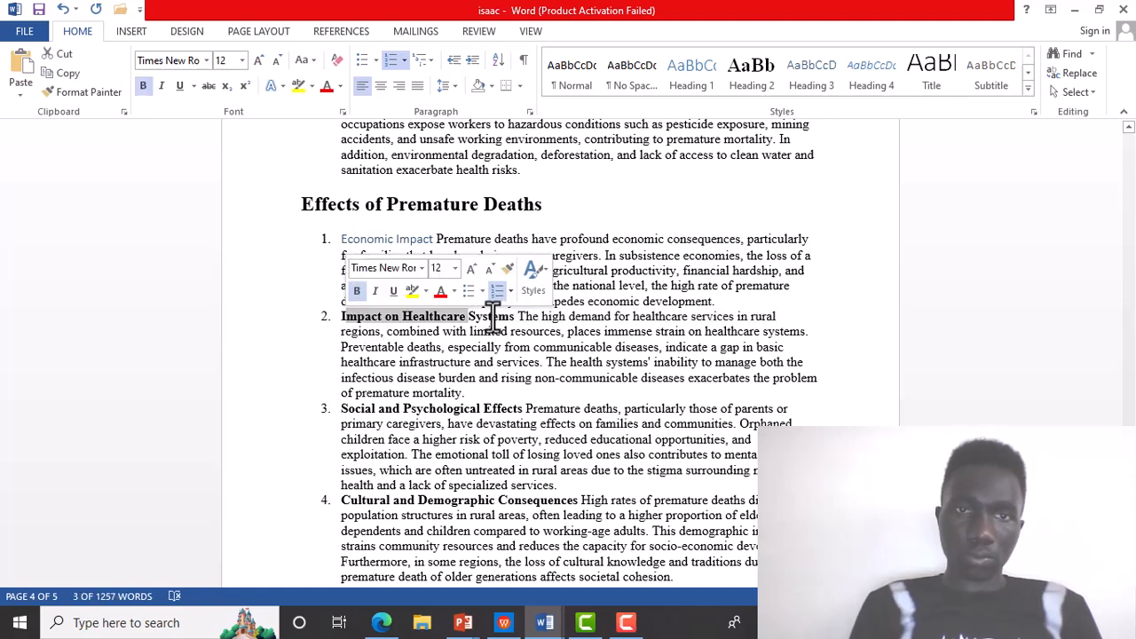
left_click_drag(512, 317, 357, 322)
left_click(614, 152)
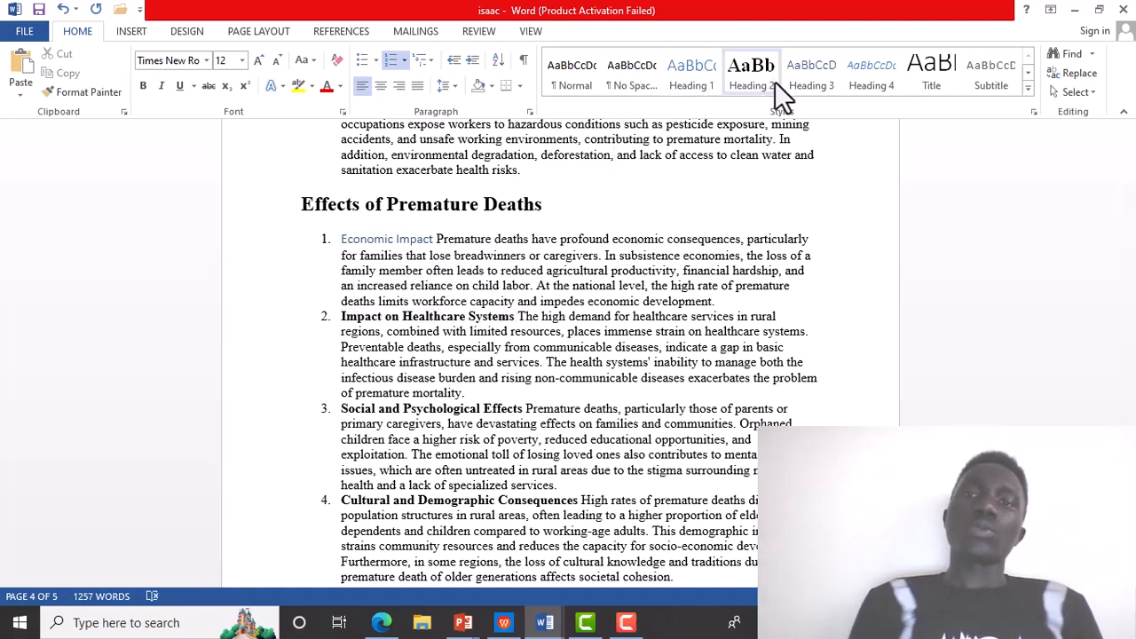
left_click(799, 78)
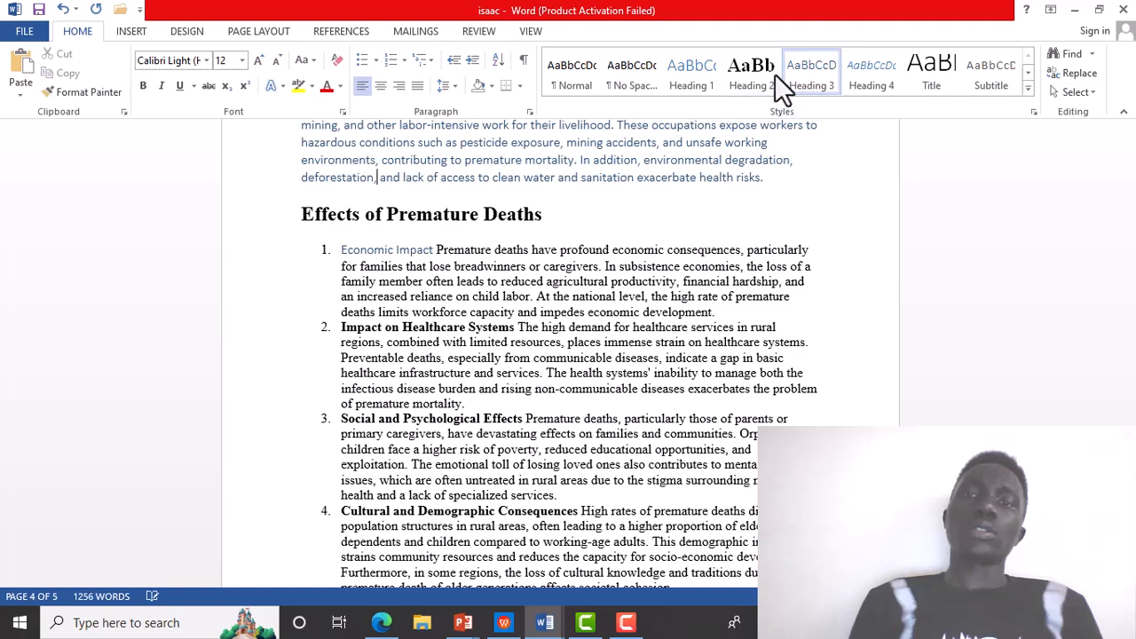
key("ctrl+z")
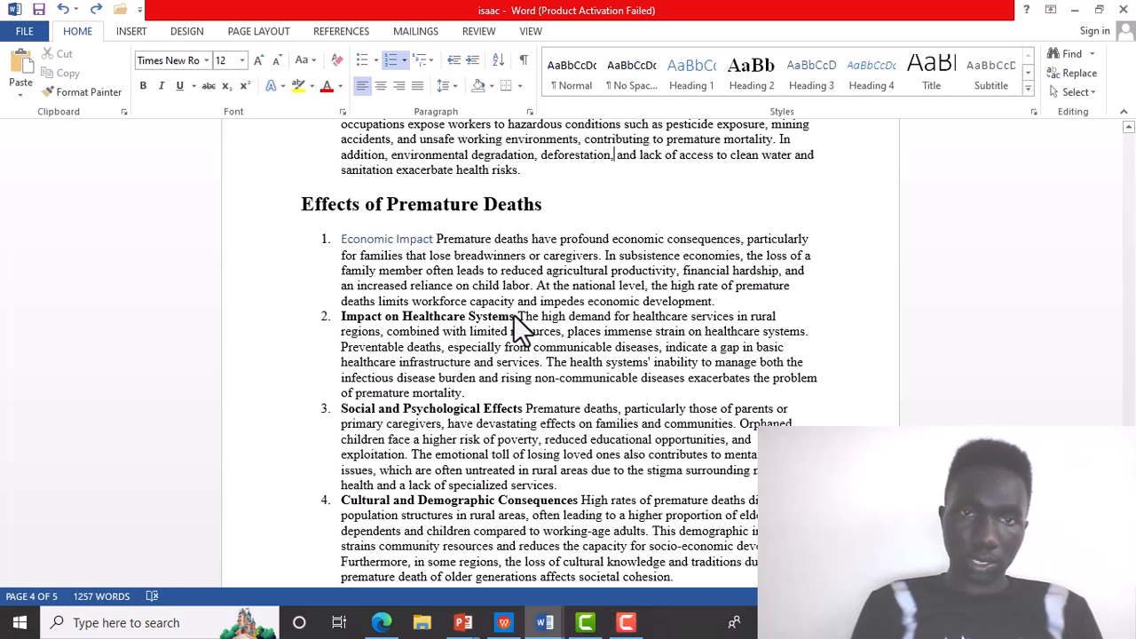
- Apply the Heading 3 style to "Impact on Healthcare Systems" in the second item of the effects list
left_click_drag(513, 314, 357, 322)
left_click(806, 76)
left_click(807, 76)
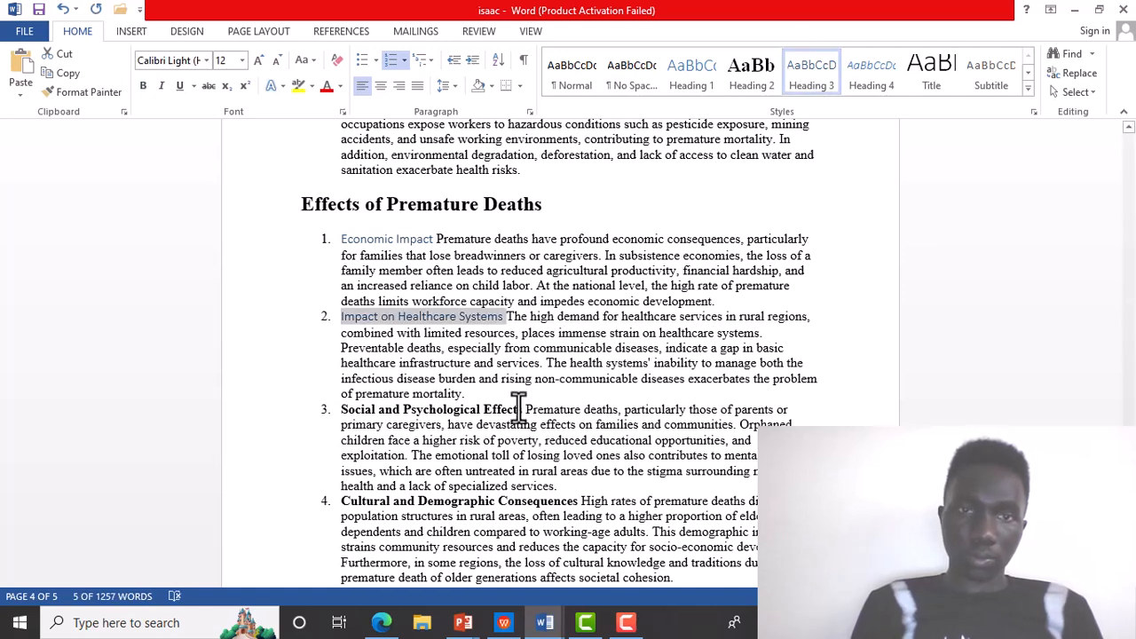
- Apply the Heading 3 style to "Social and Psychological Effects" and "Cultural and Demographic Consequences" in the effects list
mouse_move(522, 409)
left_mouse_down()
mouse_move(417, 428)
mouse_move(393, 401)
mouse_move(391, 412)
left_mouse_up()
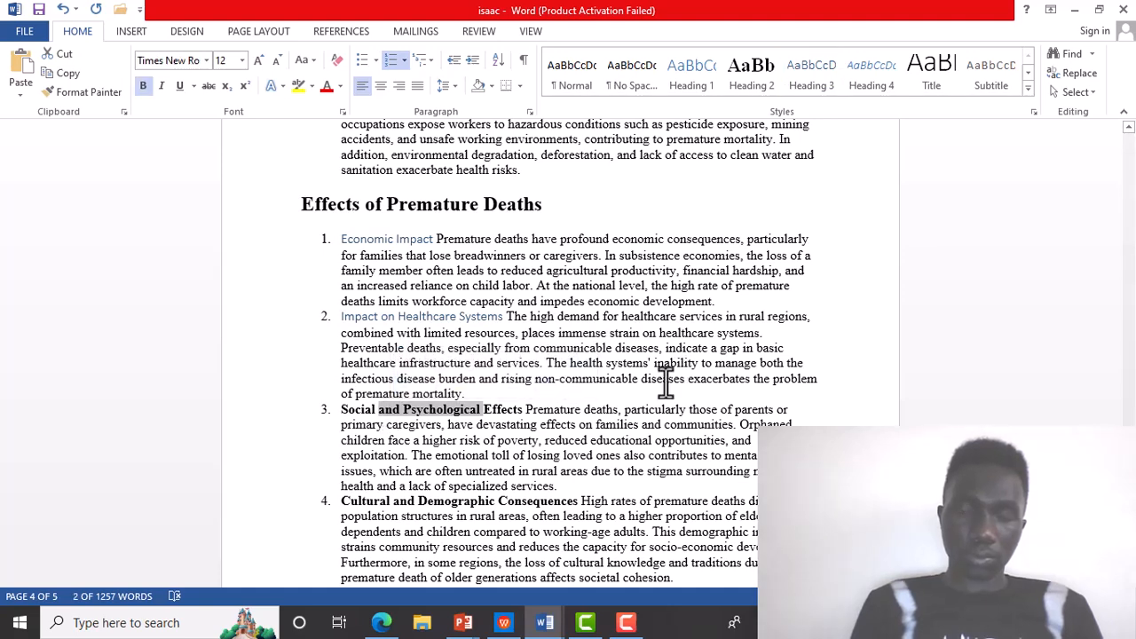
mouse_move(521, 413)
left_mouse_down()
mouse_move(353, 417)
mouse_move(517, 413)
left_mouse_up()
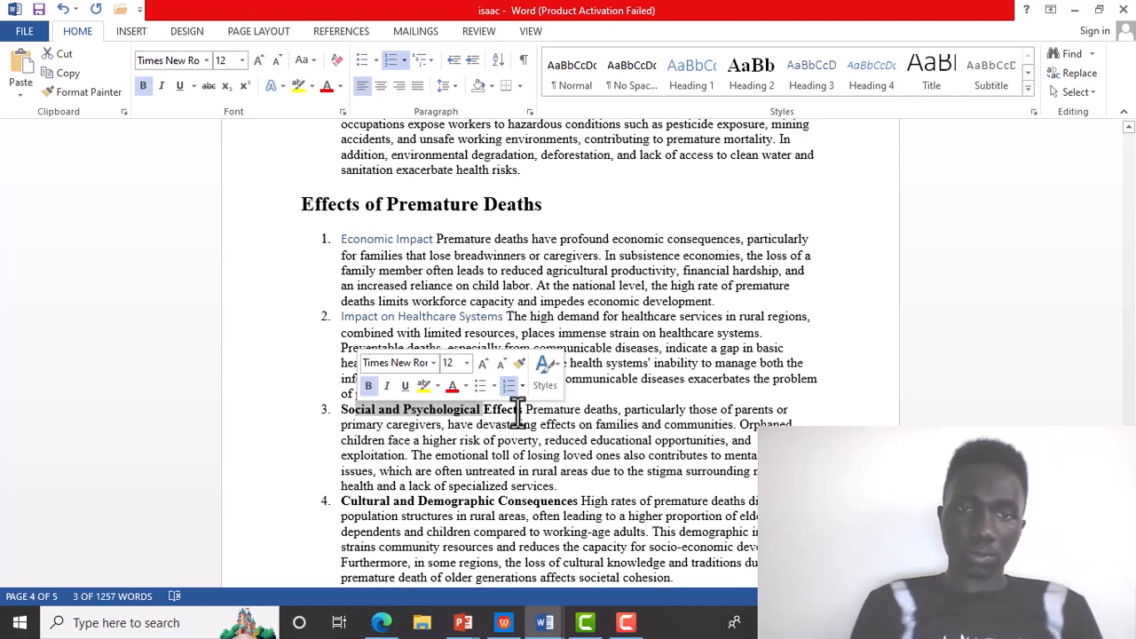
left_click(519, 412)
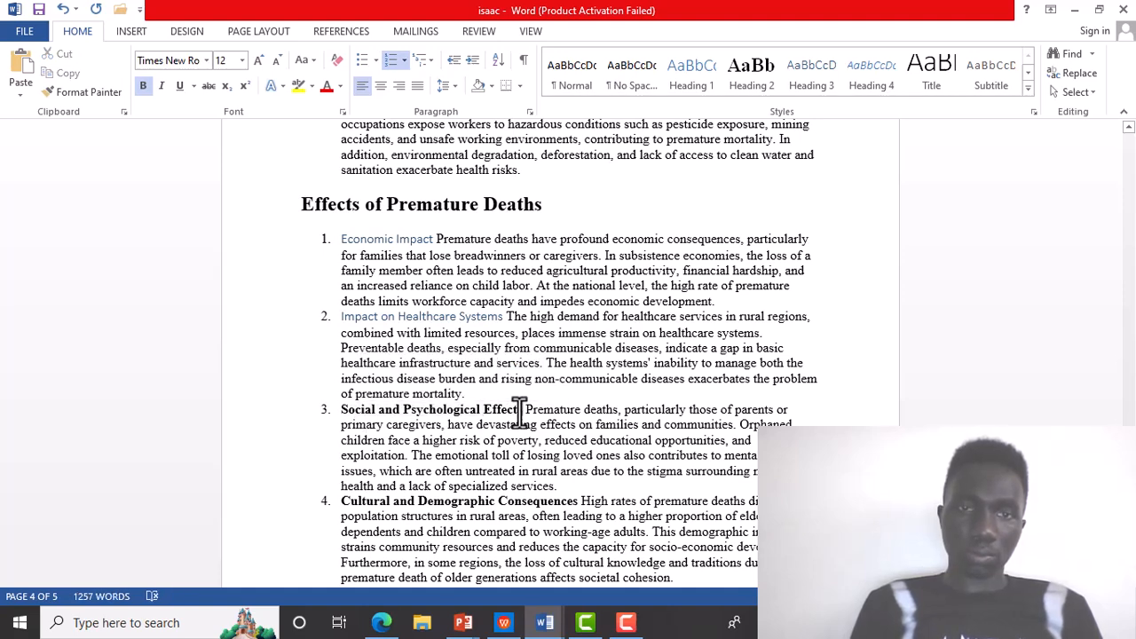
left_click_drag(519, 412, 365, 424)
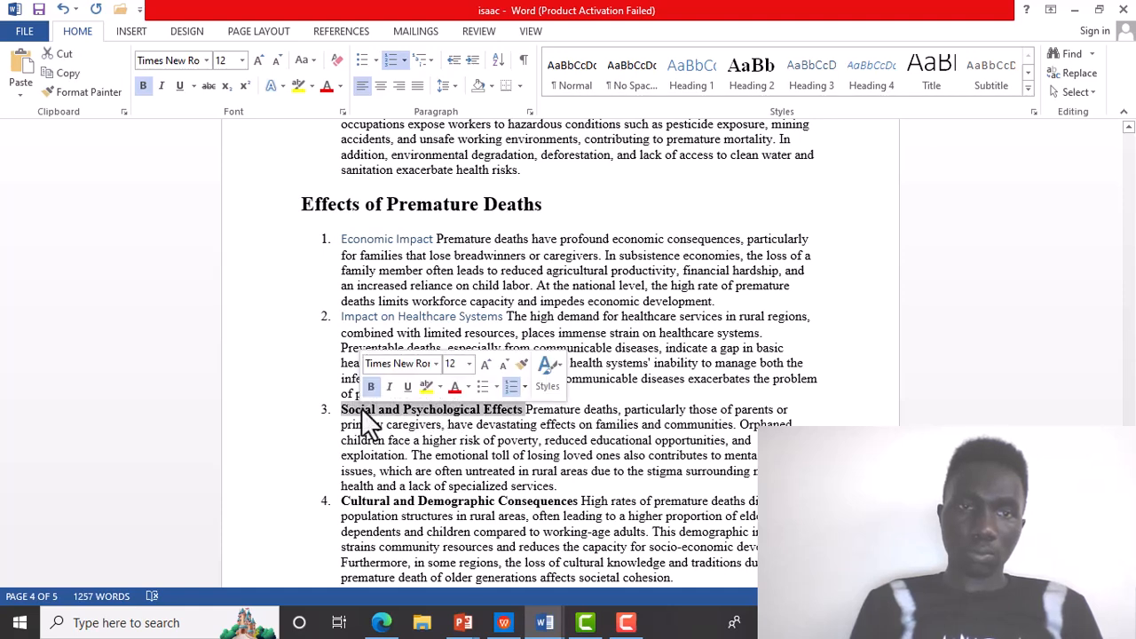
left_click(801, 76)
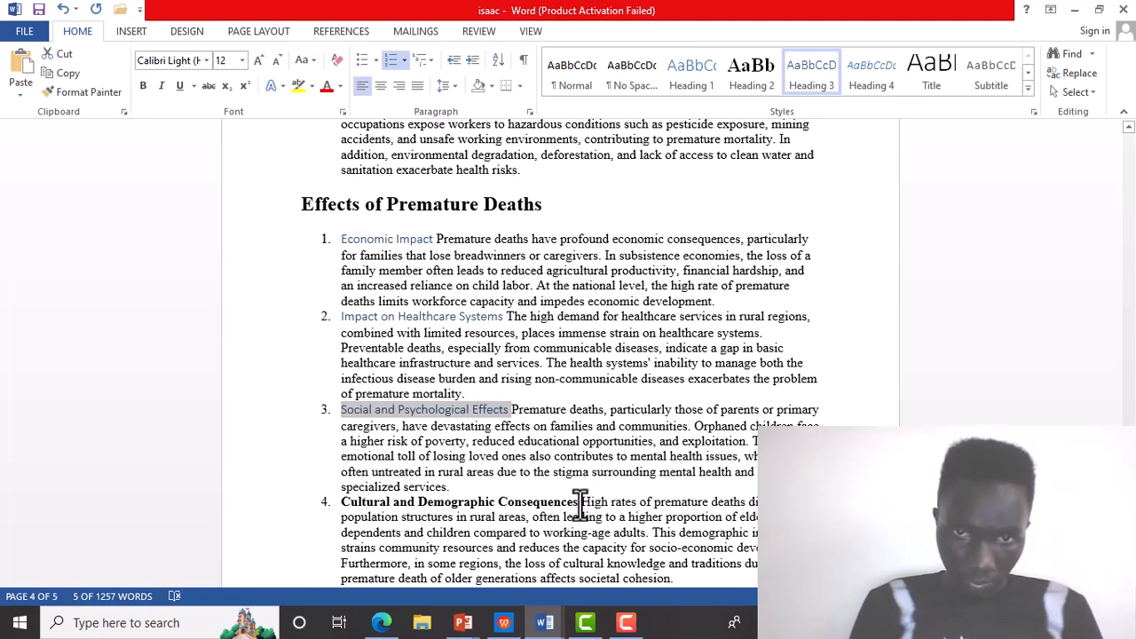
left_click_drag(578, 502, 345, 507)
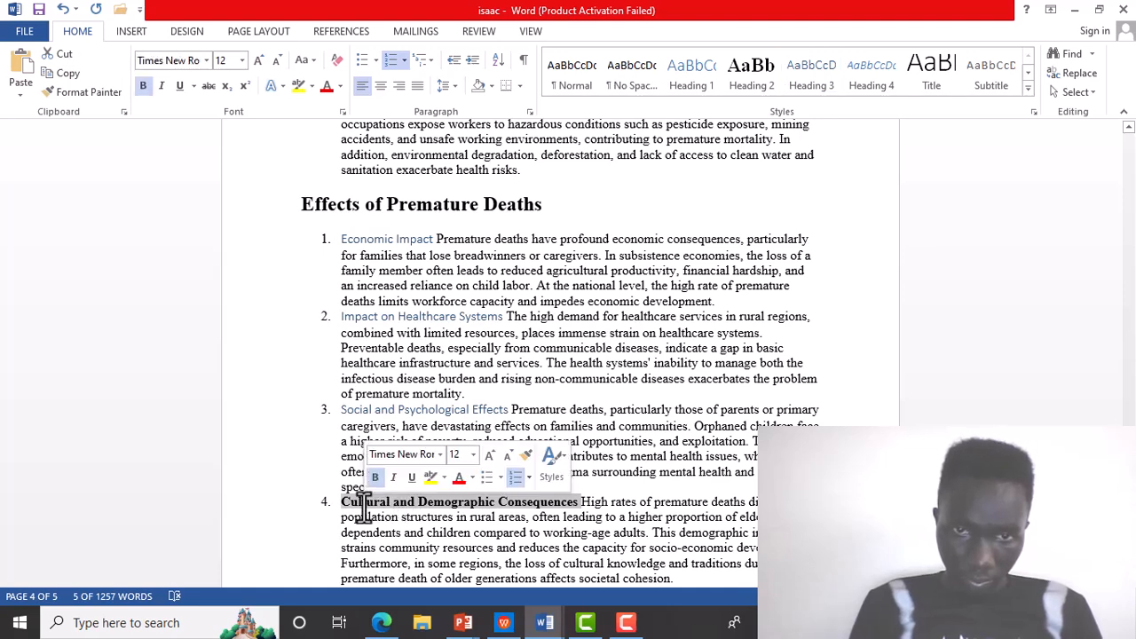
left_click(811, 79)
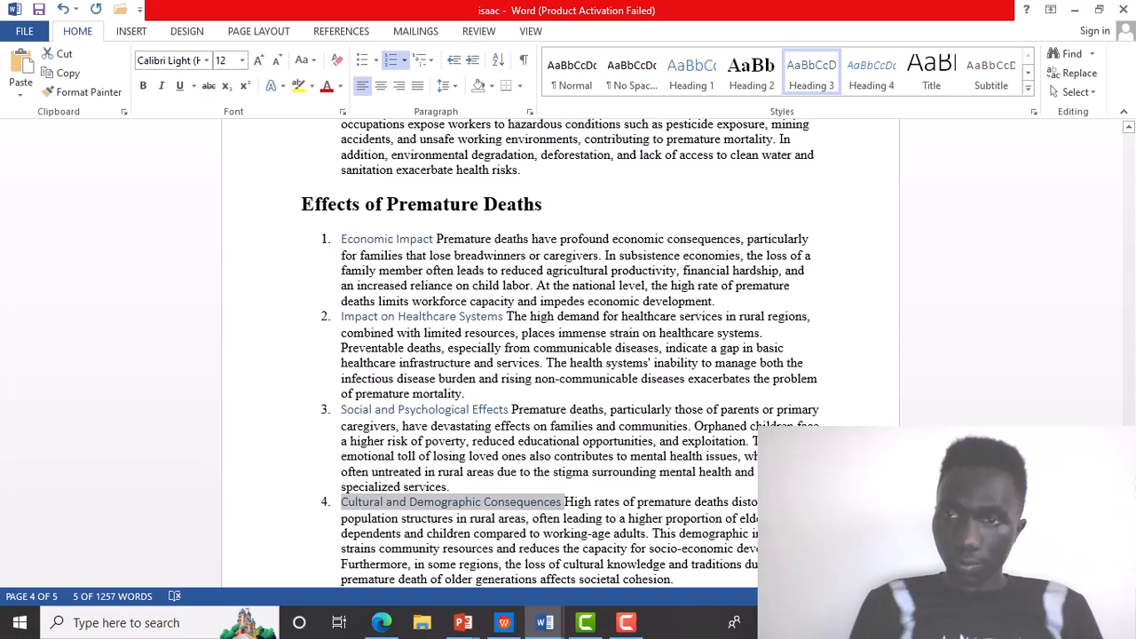
- Select the "Recommendations" title that follows the effects list
scroll(568, 354, "down", 12)
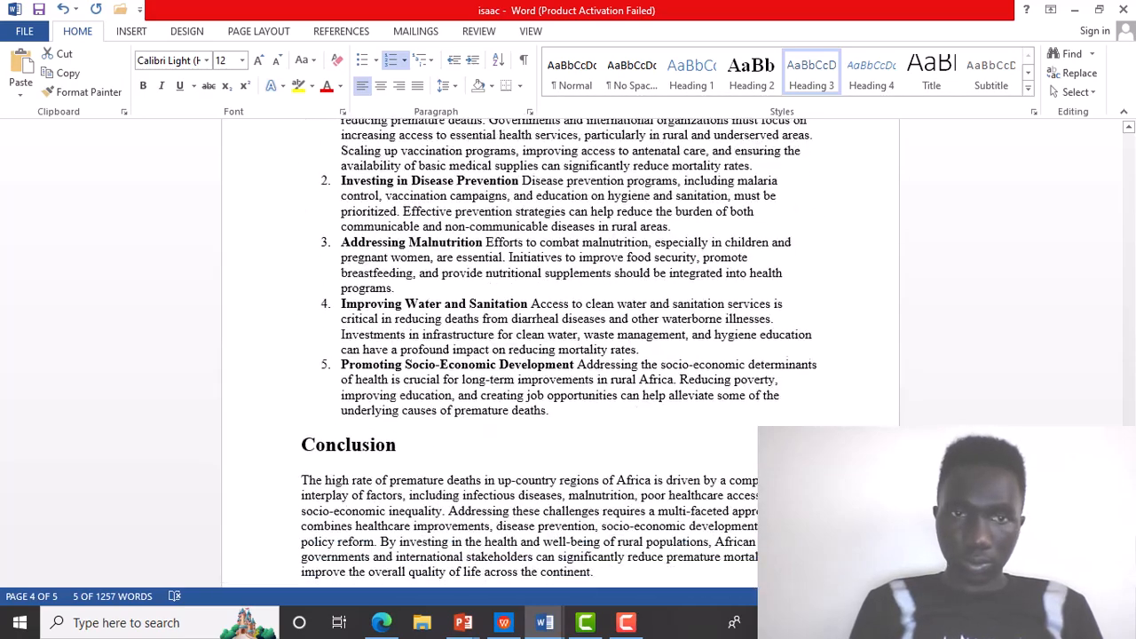
scroll(568, 355, "down", 1)
scroll(593, 474, "up", 10)
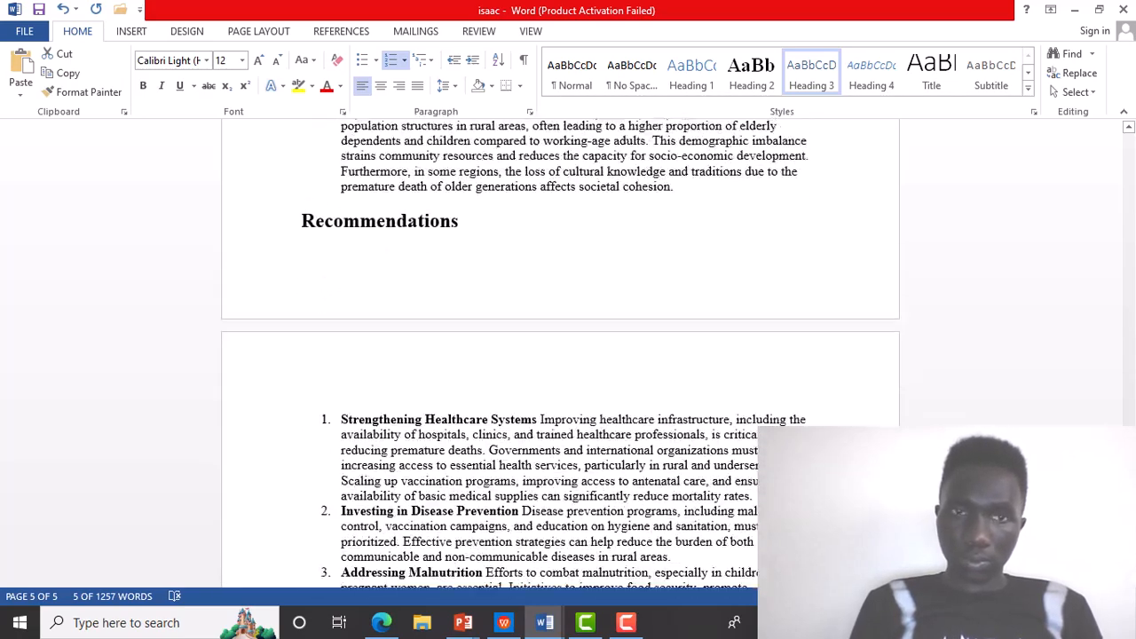
left_click_drag(458, 371, 292, 363)
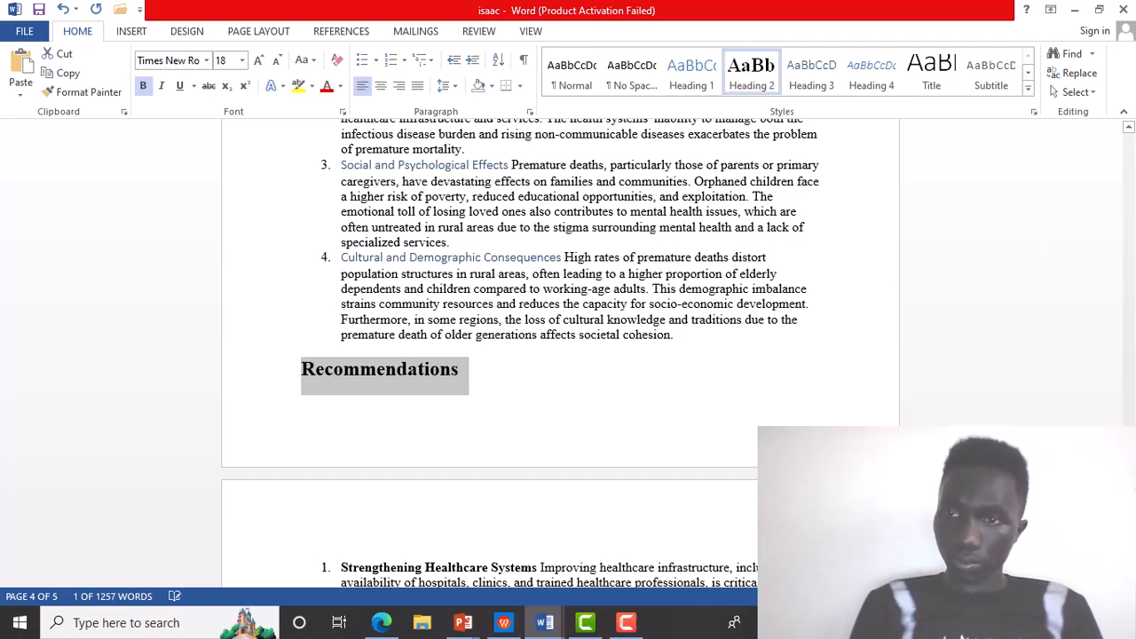
- Apply the Heading 3 style to "Strengthening Healthcare Systems" in the first item of the recommendations list
scroll(564, 355, "down", 10)
scroll(630, 312, "up", 3)
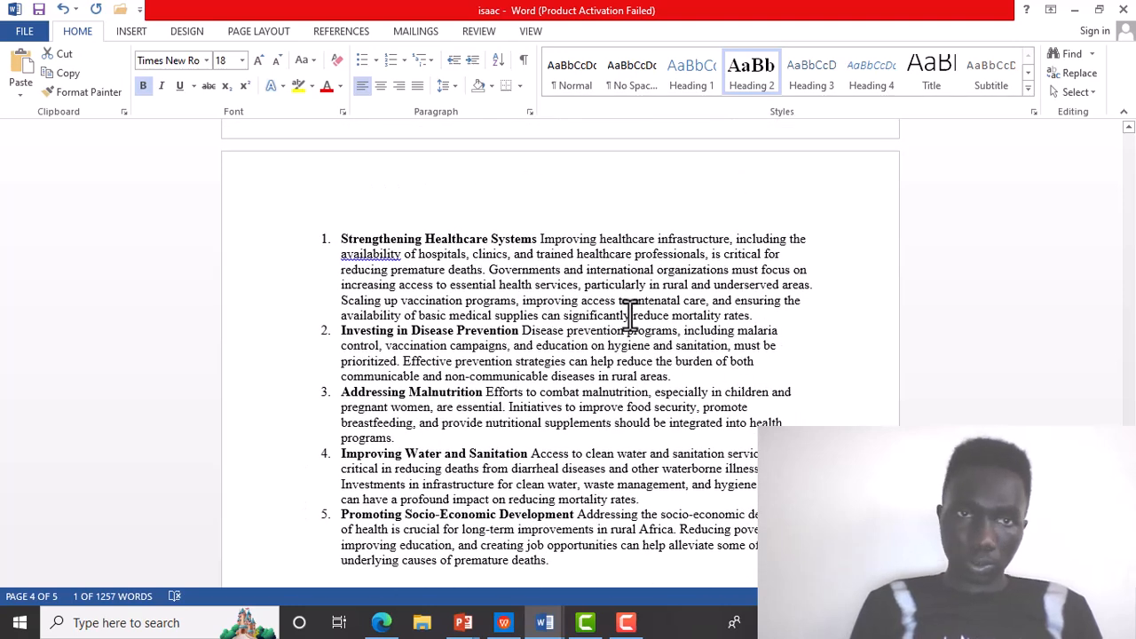
mouse_move(490, 238)
left_mouse_down()
mouse_move(379, 254)
mouse_move(409, 233)
mouse_move(428, 237)
left_mouse_up()
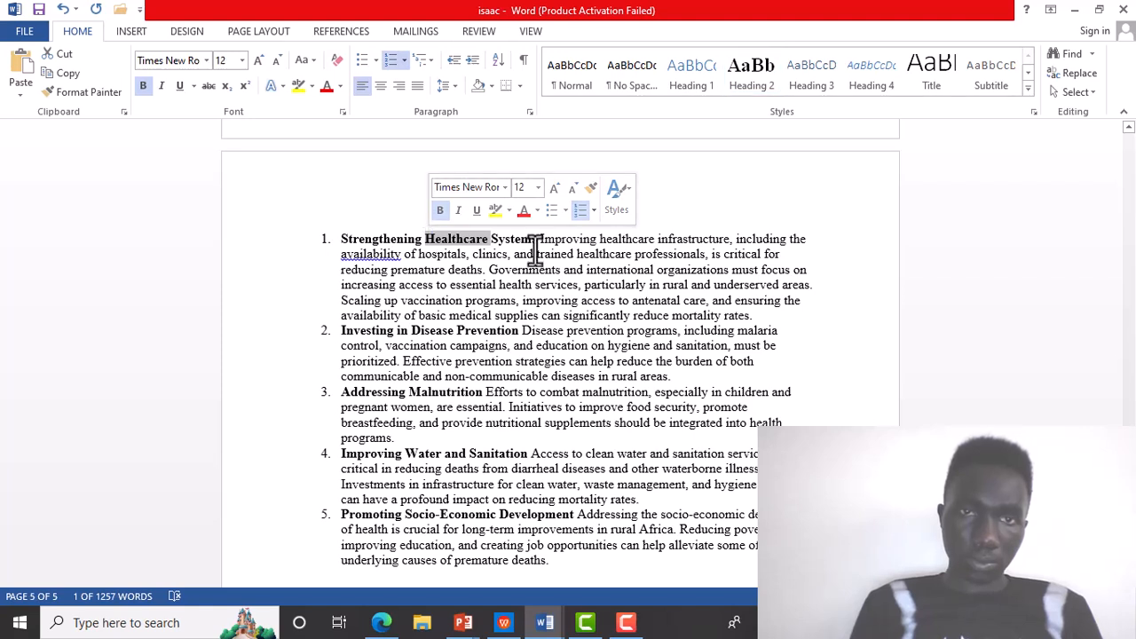
mouse_move(530, 238)
left_mouse_down()
mouse_move(469, 236)
mouse_move(398, 254)
mouse_move(394, 241)
left_mouse_up()
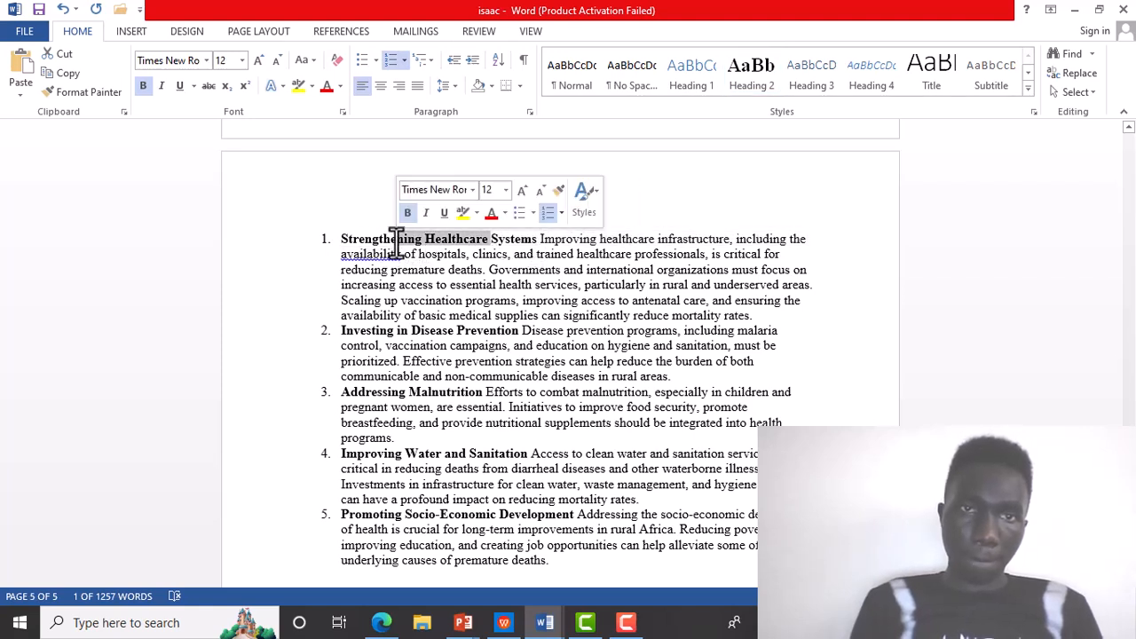
left_click(532, 241)
left_click_drag(532, 241, 421, 245)
mouse_move(536, 239)
left_mouse_down()
mouse_move(464, 233)
mouse_move(416, 249)
mouse_move(421, 239)
left_mouse_up()
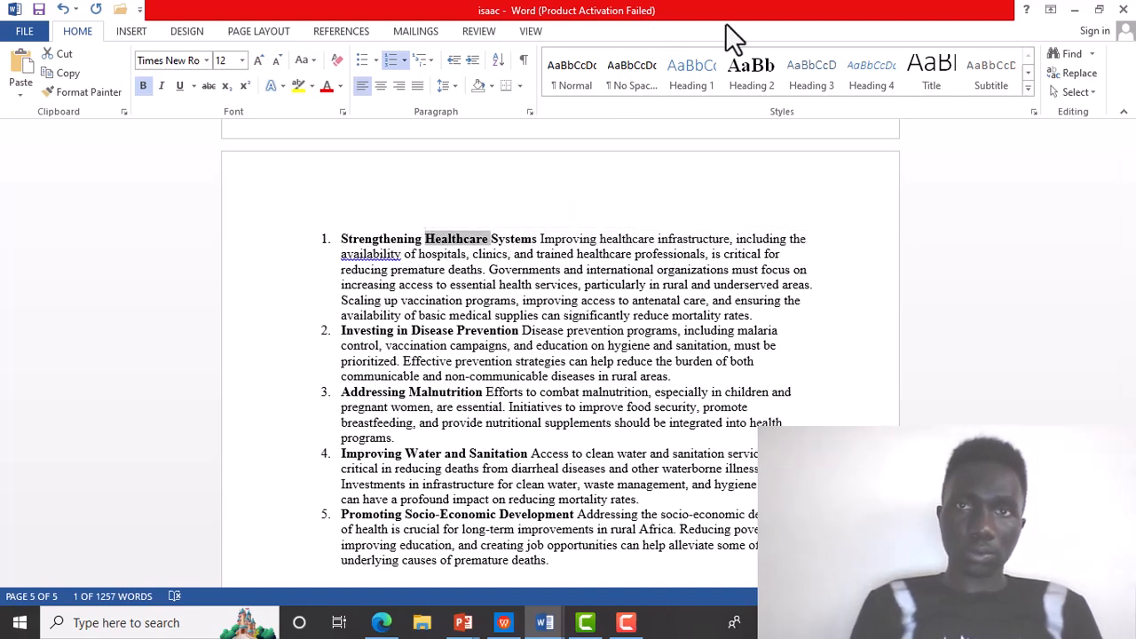
key("ctrl+alt+3")
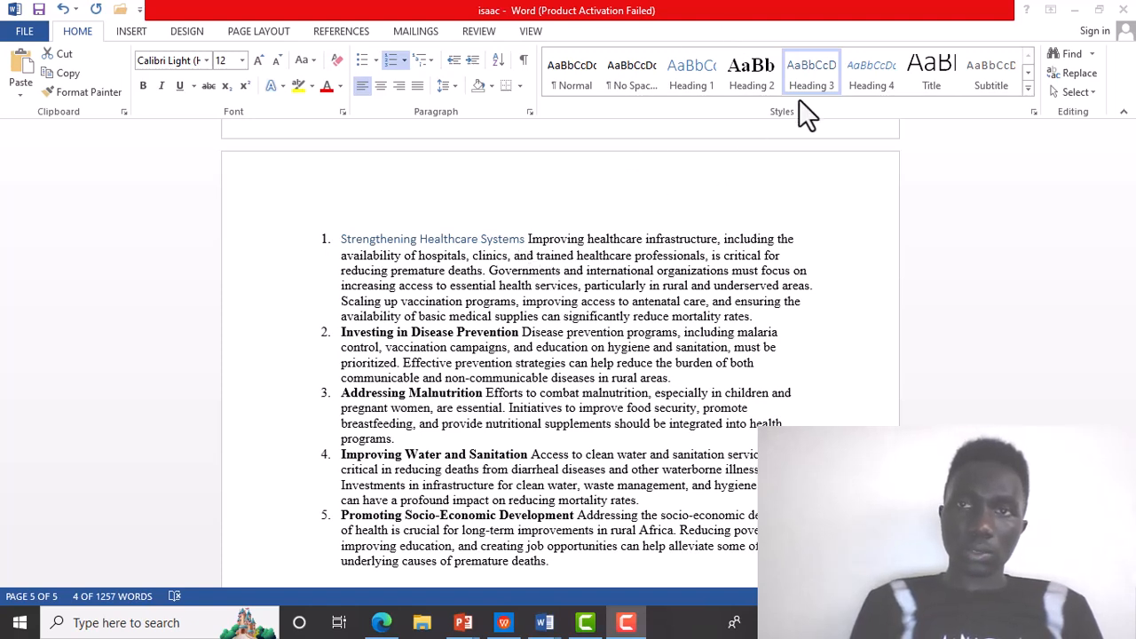
- Apply the Heading 3 style to "Investing in Disease Prevention" and "Addressing Malnutrition" in the recommendations list
left_click(519, 332)
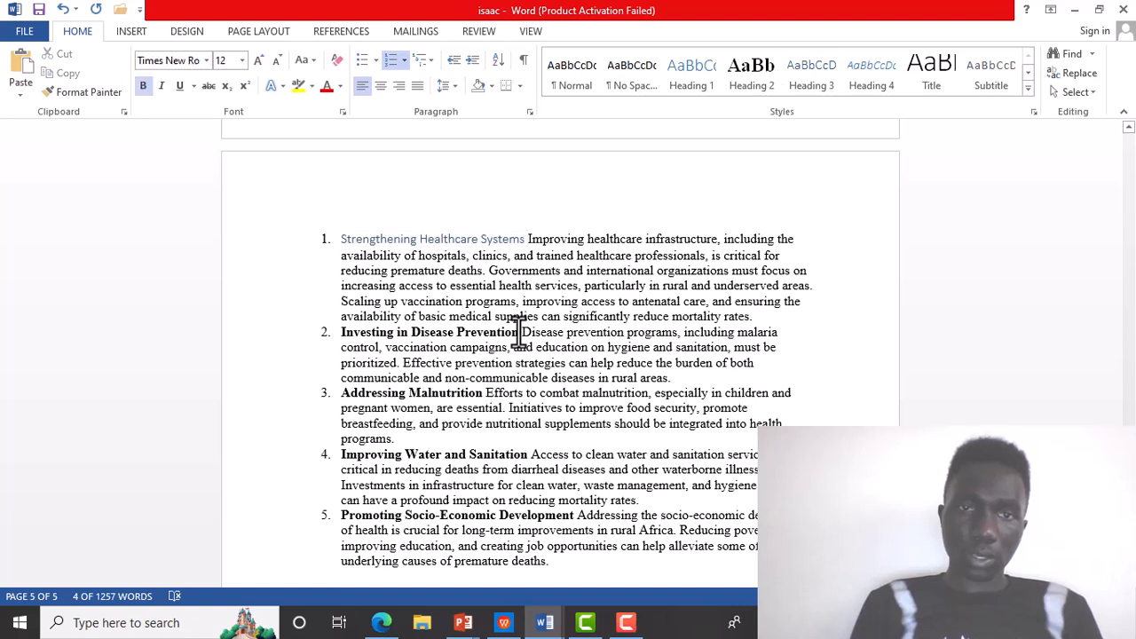
left_click_drag(519, 332, 348, 339)
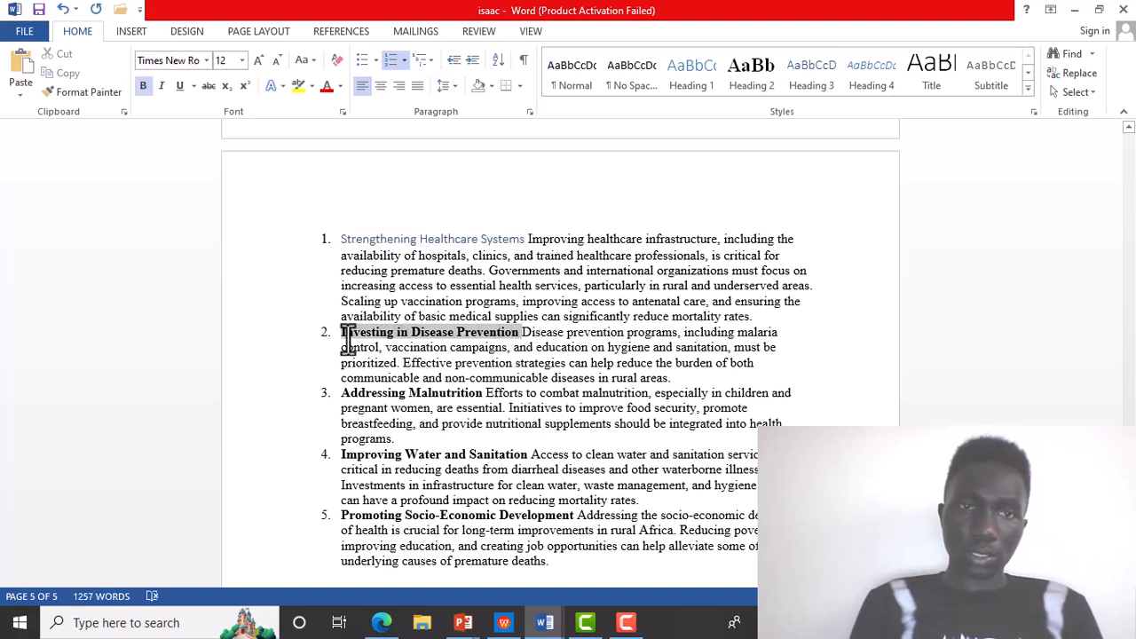
left_click(828, 71)
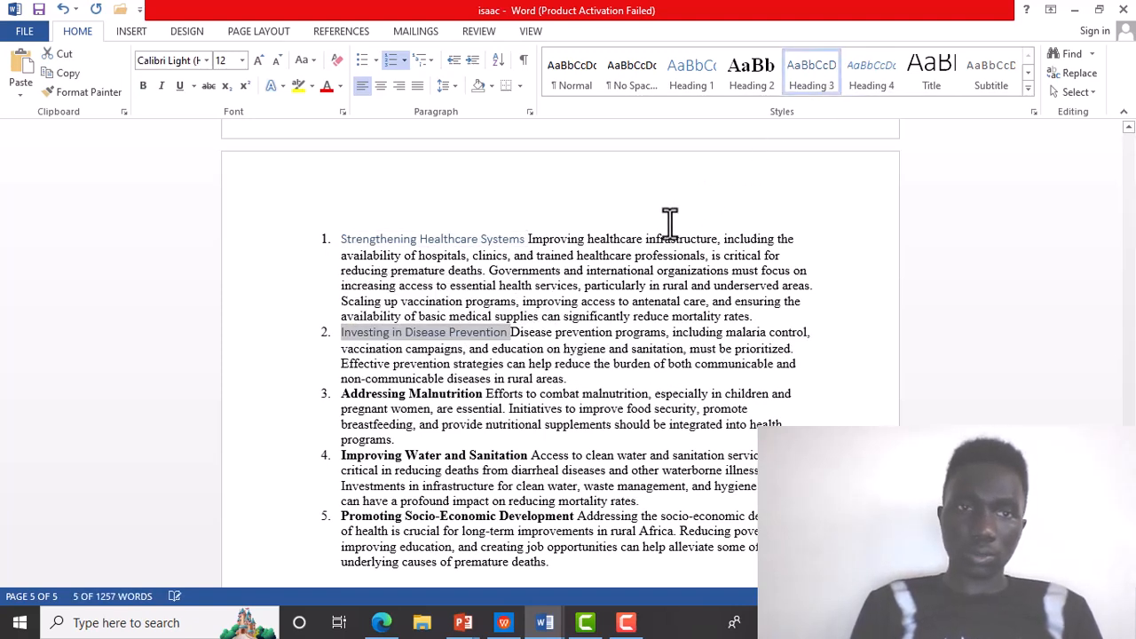
left_click_drag(481, 395, 364, 393)
left_click_drag(480, 396, 370, 399)
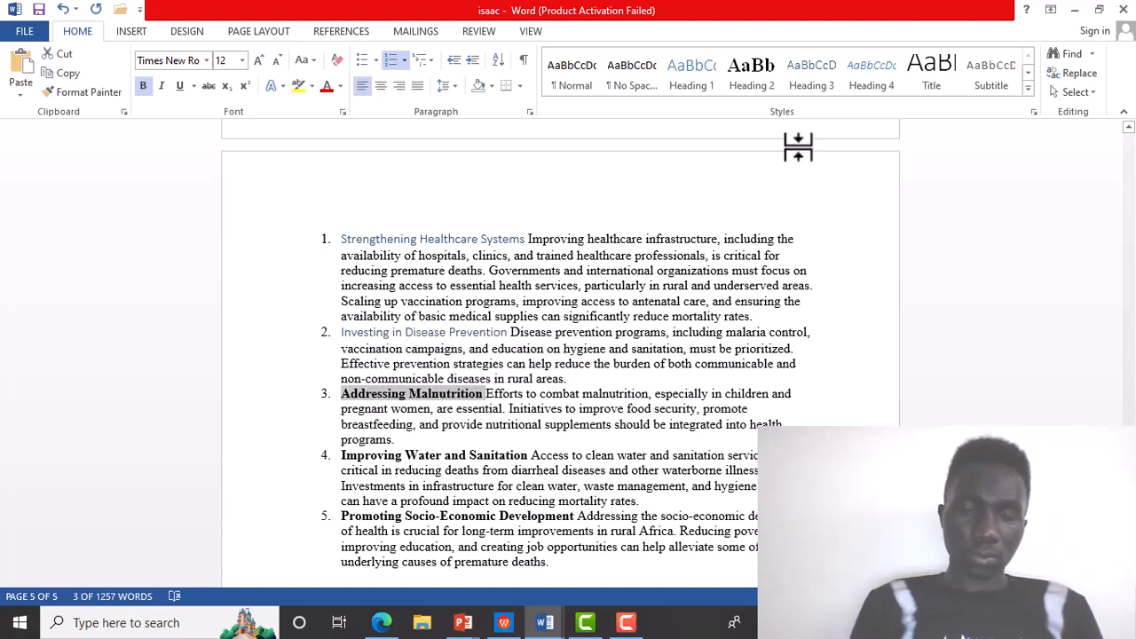
left_click(815, 86)
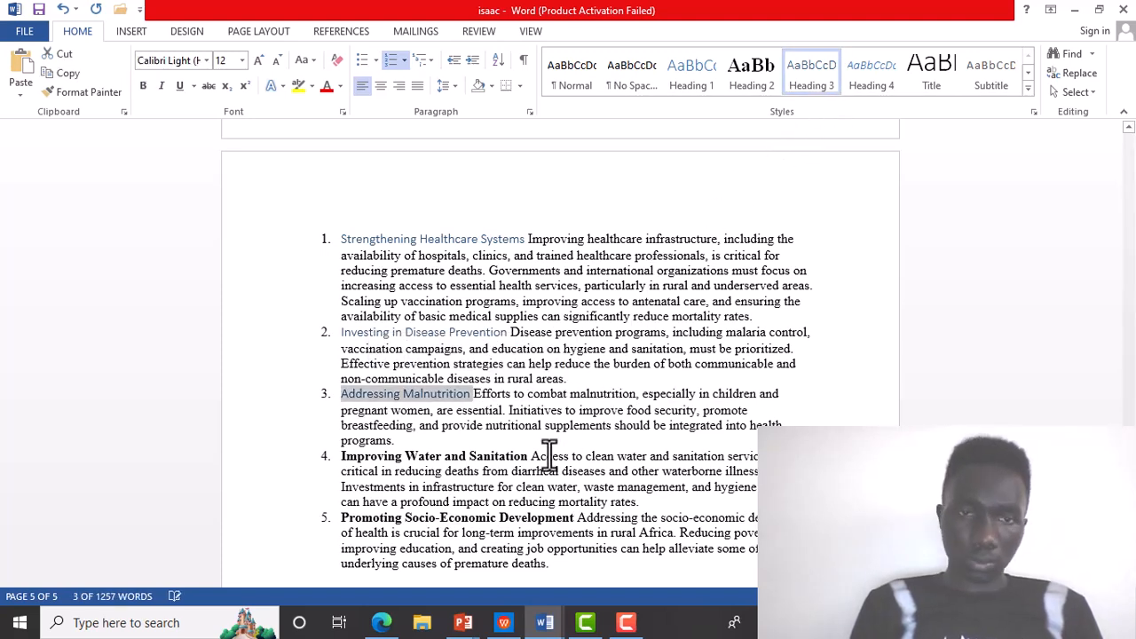
- Apply the Heading 3 style to "Improving Water and Sanitation" and "Promoting Socio-Economic Development" in the recommendations list
left_click_drag(526, 458, 387, 462)
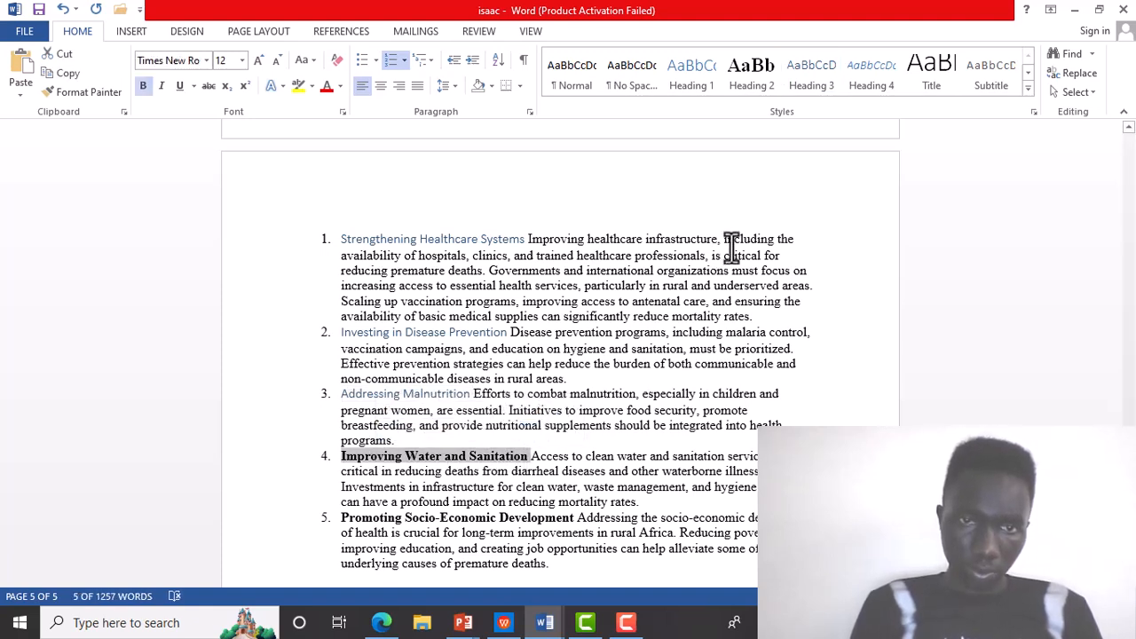
left_click(808, 88)
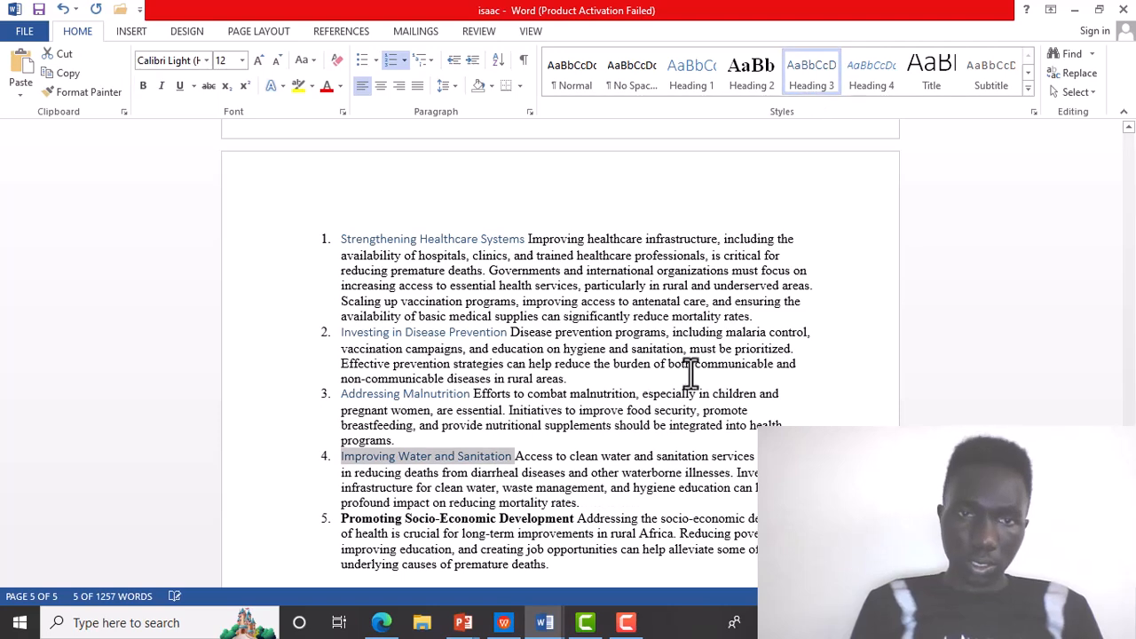
left_click(574, 522)
left_click_drag(574, 522, 359, 525)
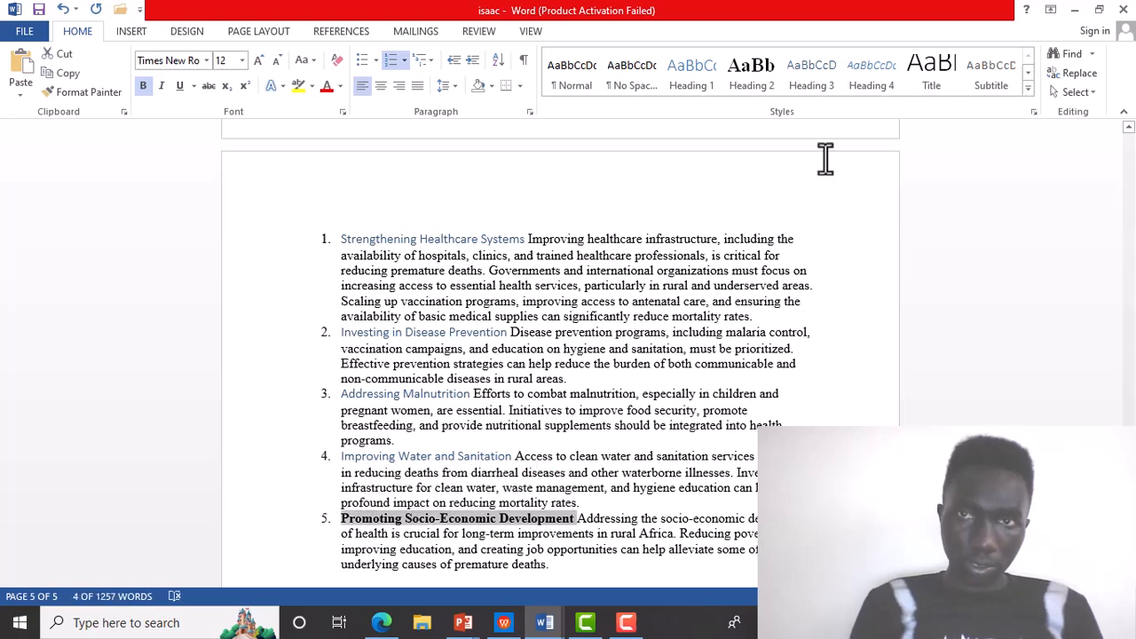
left_click(824, 78)
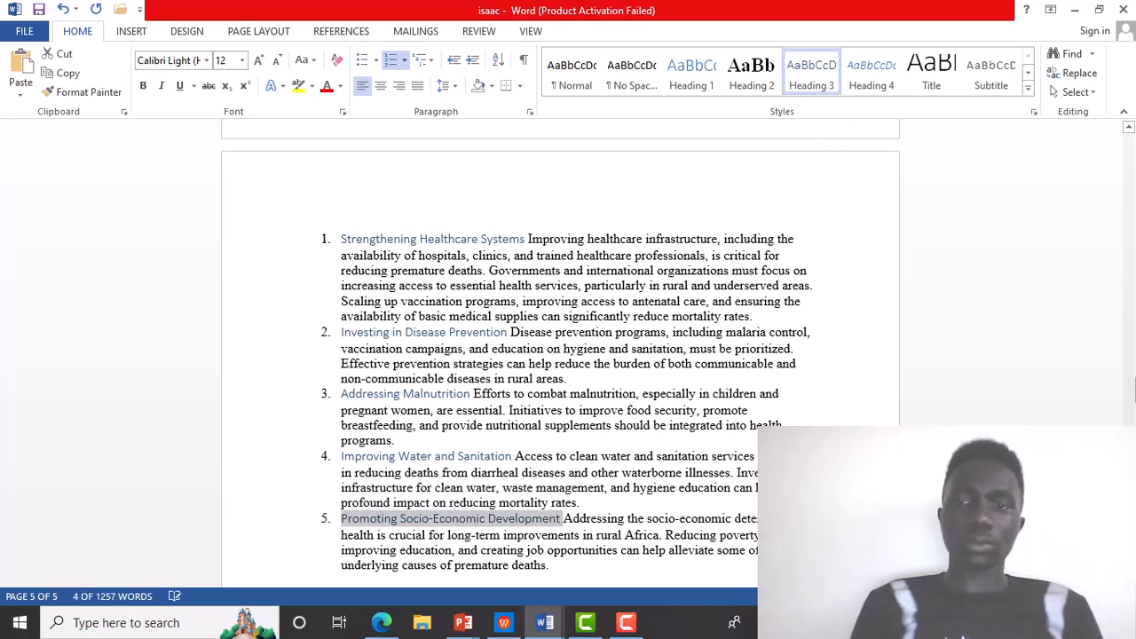
scroll(639, 372, "down", 10)
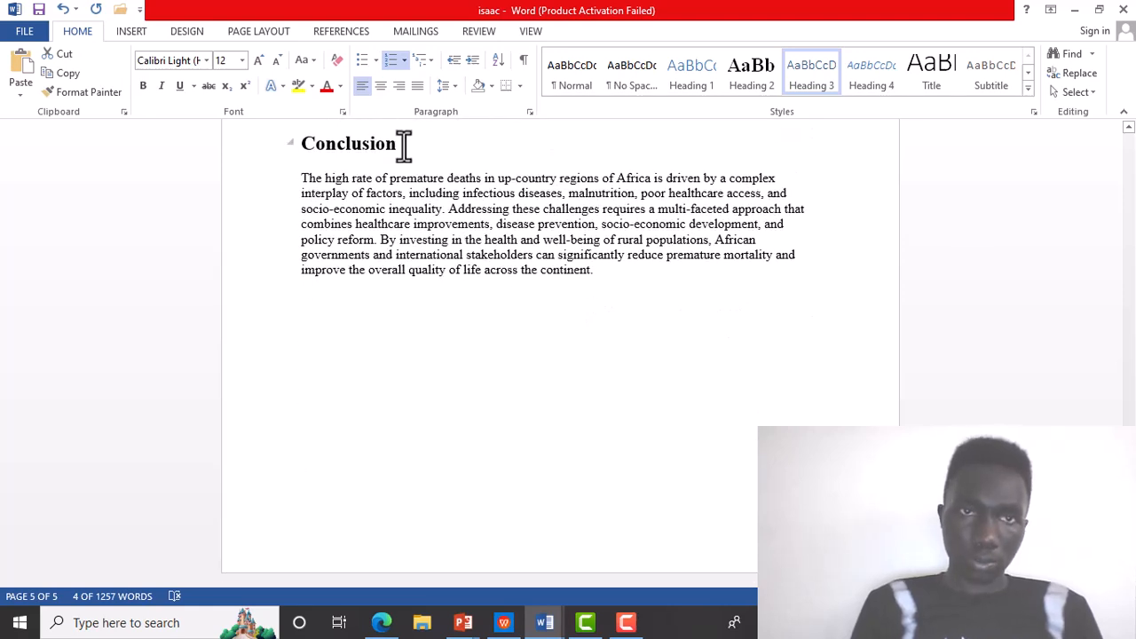
left_click_drag(396, 146, 300, 147)
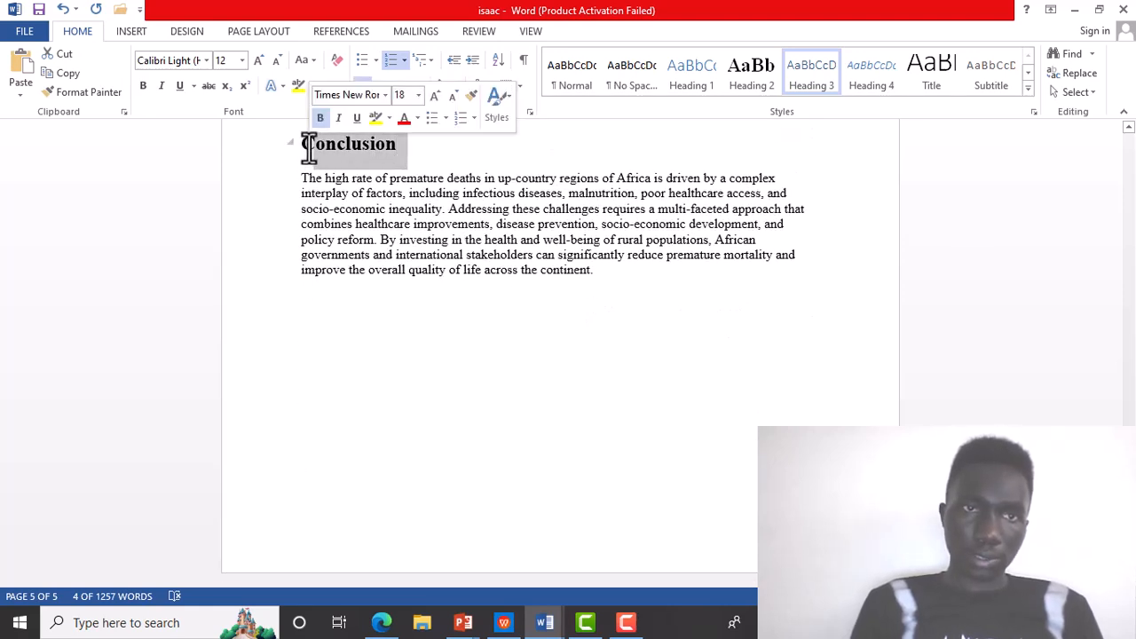
left_click_drag(394, 133, 415, 146)
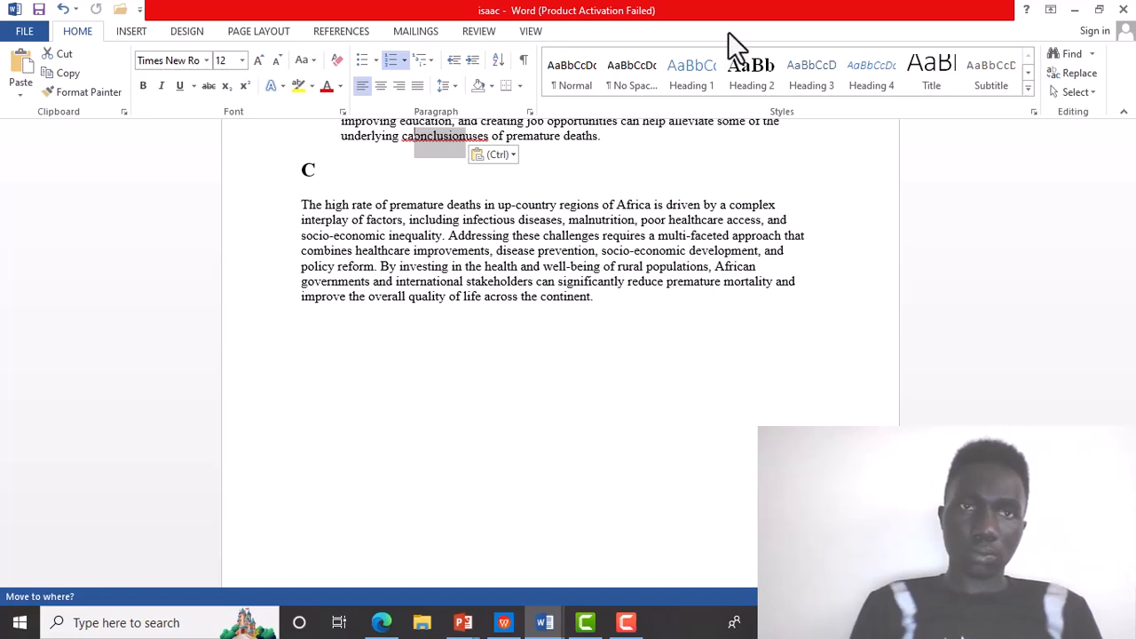
key("ctrl+z")
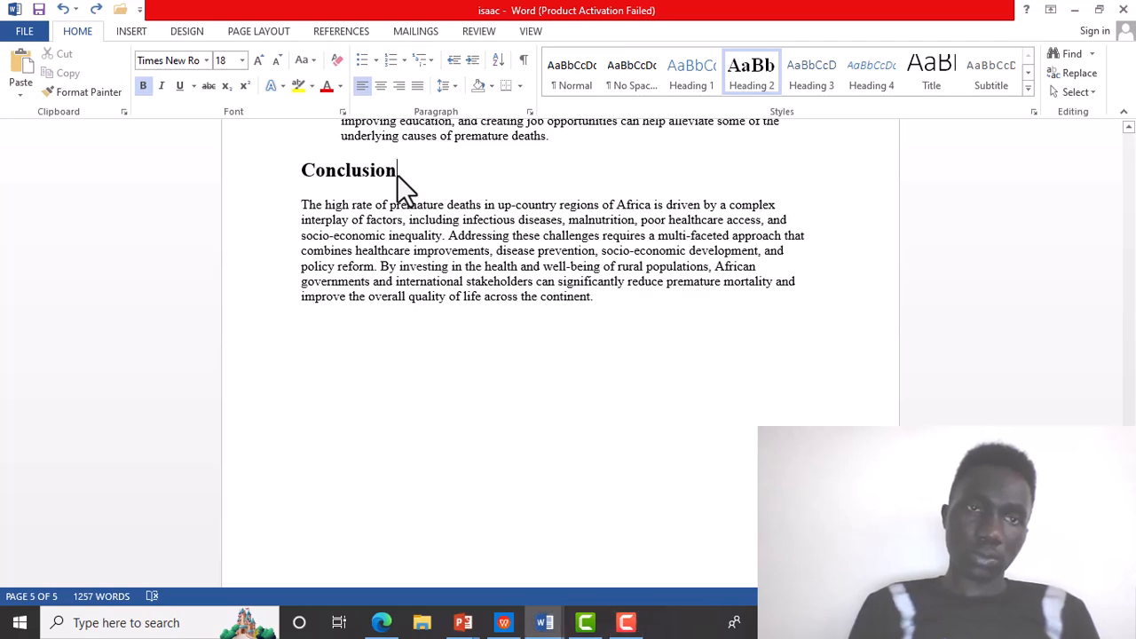
- Apply the Heading 2 style to the "Conclusion" title after the recommendations list
scroll(397, 174, "down", 2, "ctrl")
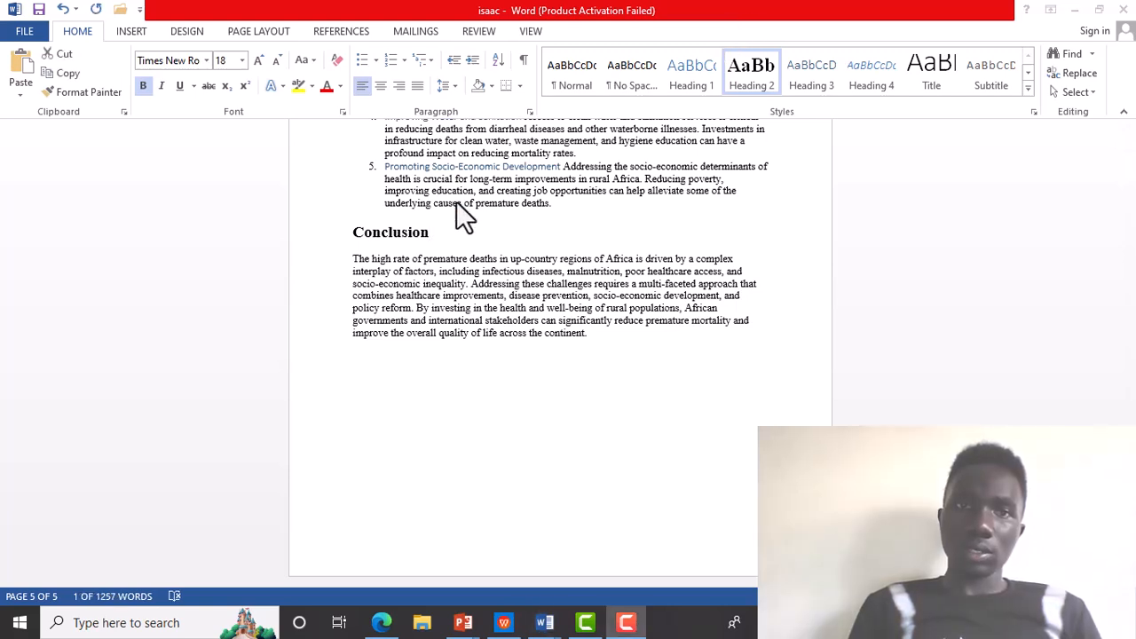
left_click(430, 231)
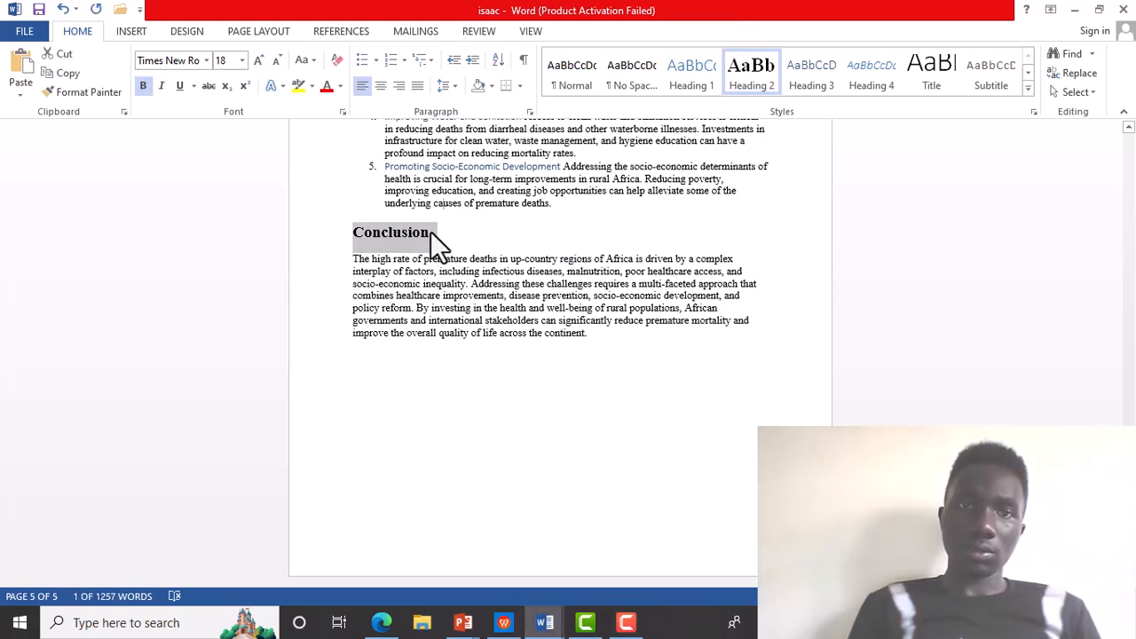
left_click(430, 230)
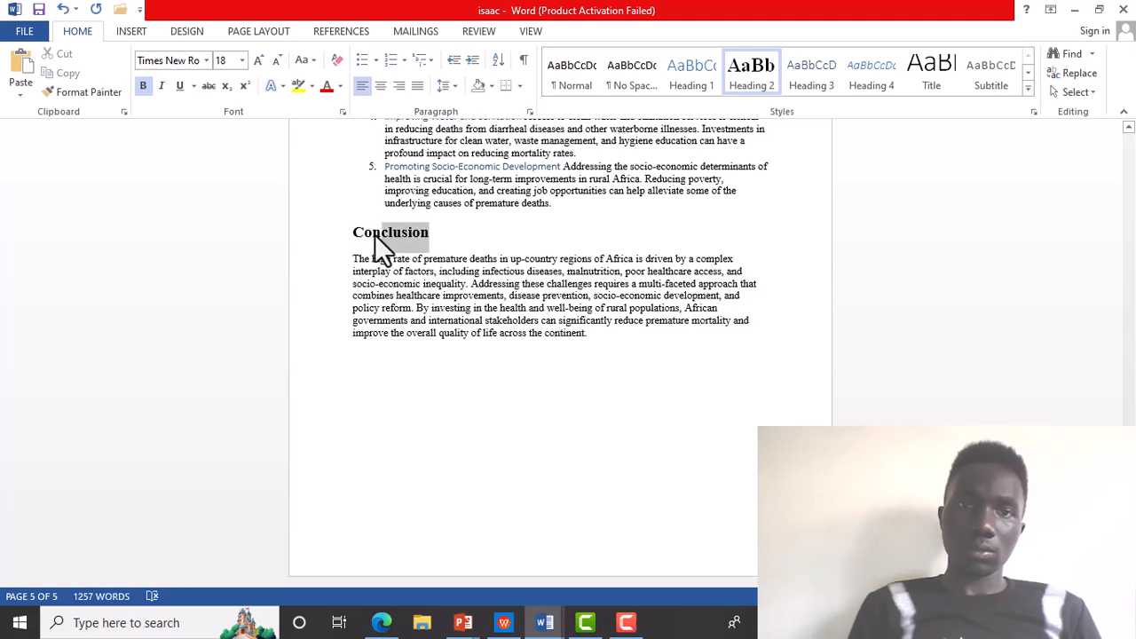
double_click(351, 231)
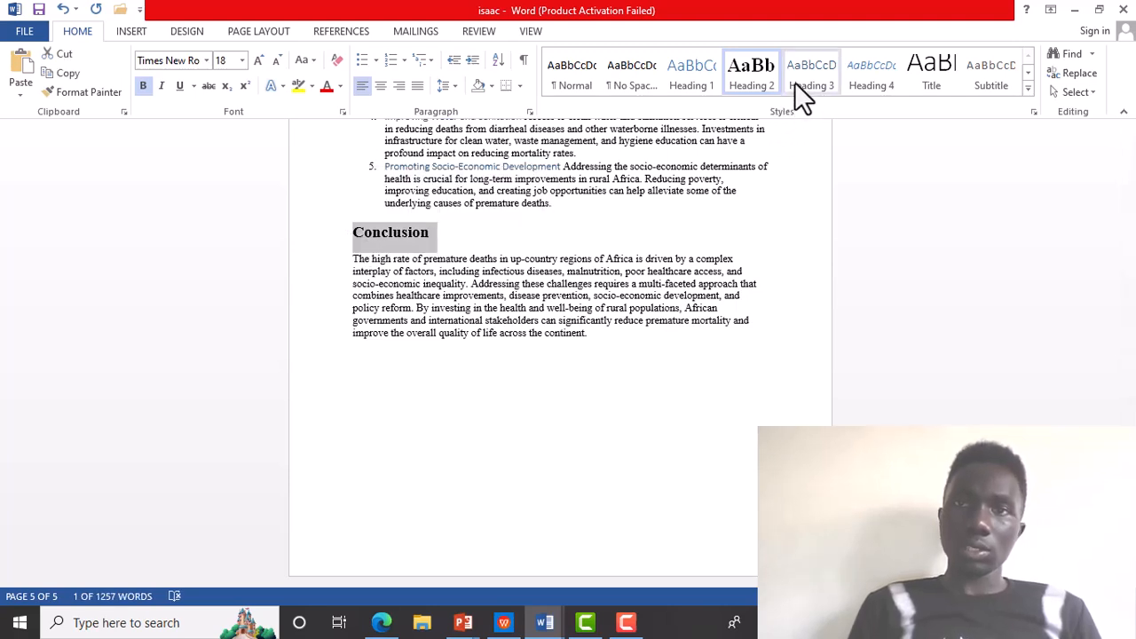
left_click(736, 82)
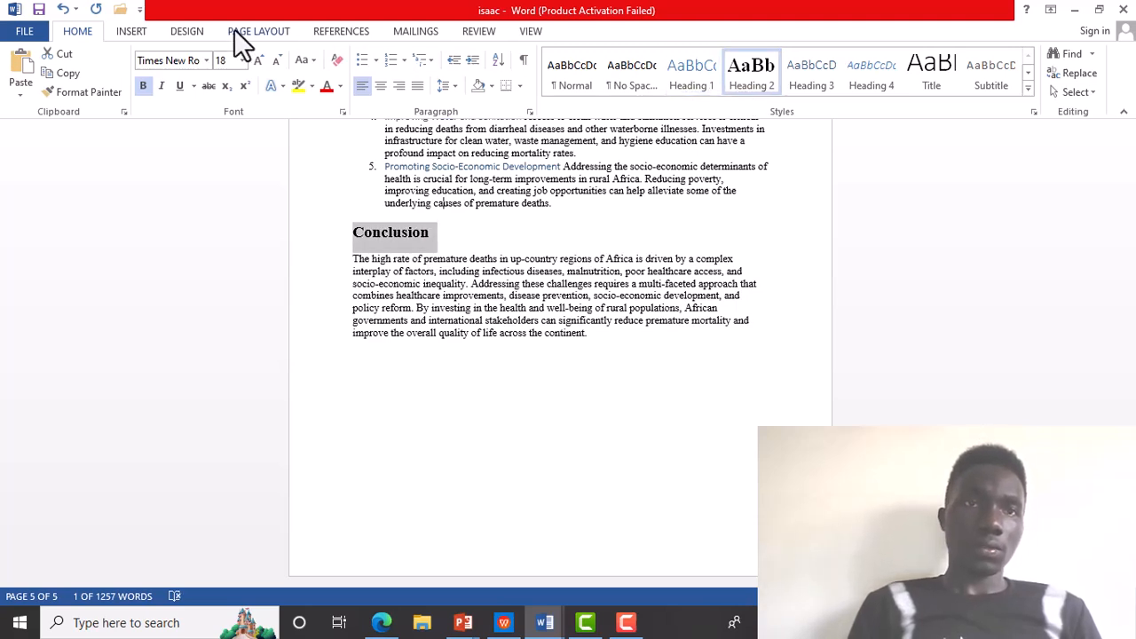
key("F9")
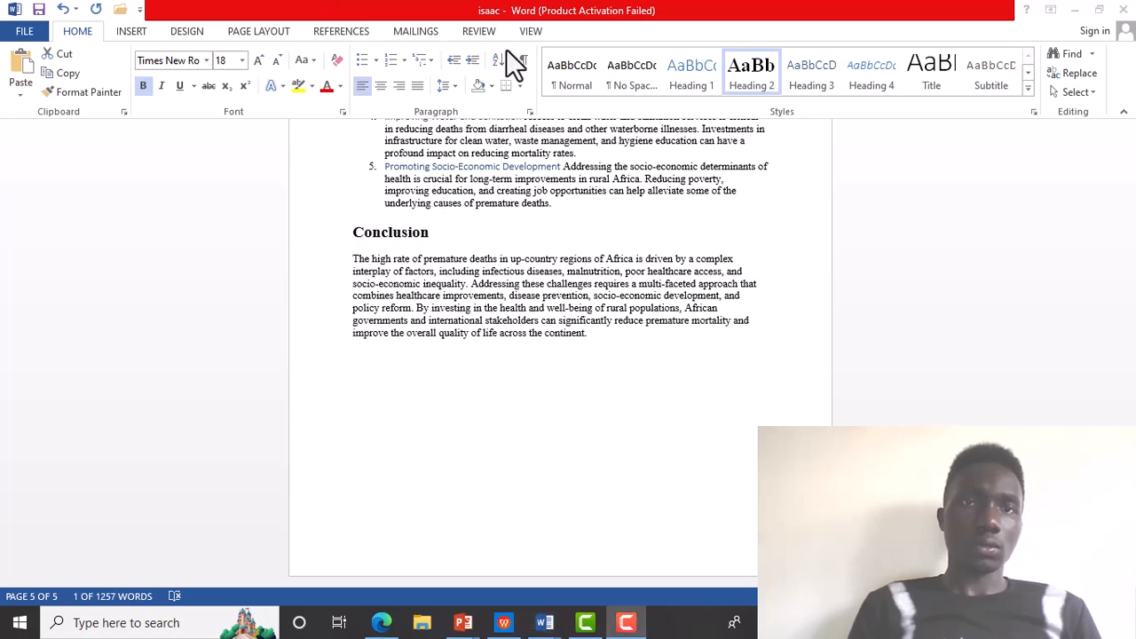
left_click(352, 27)
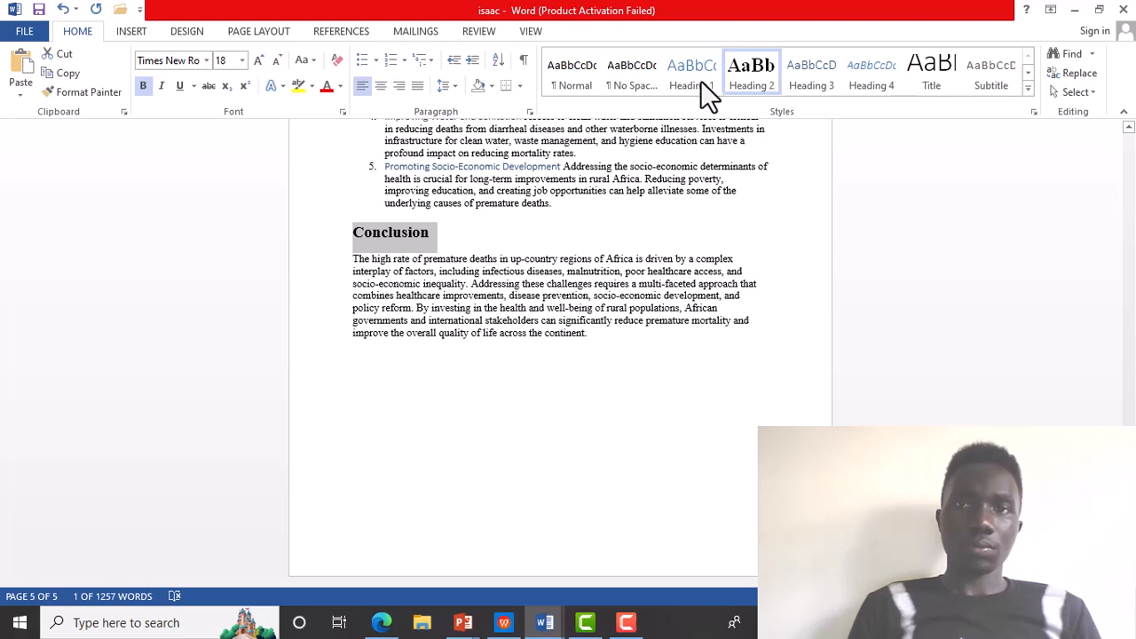
key("F9")
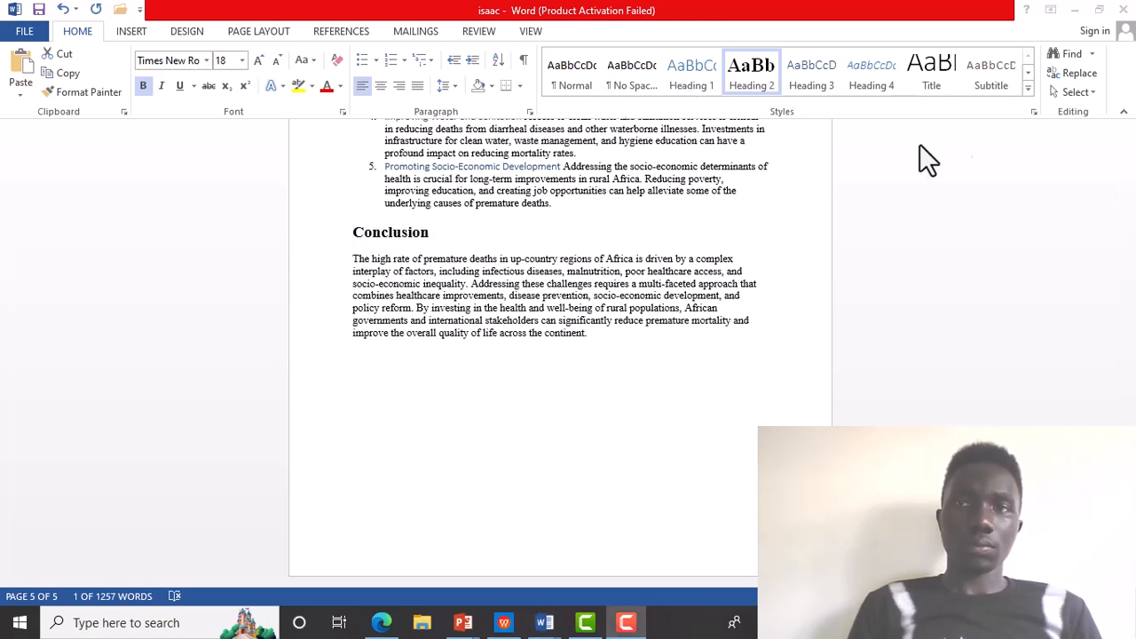
left_click(1134, 321)
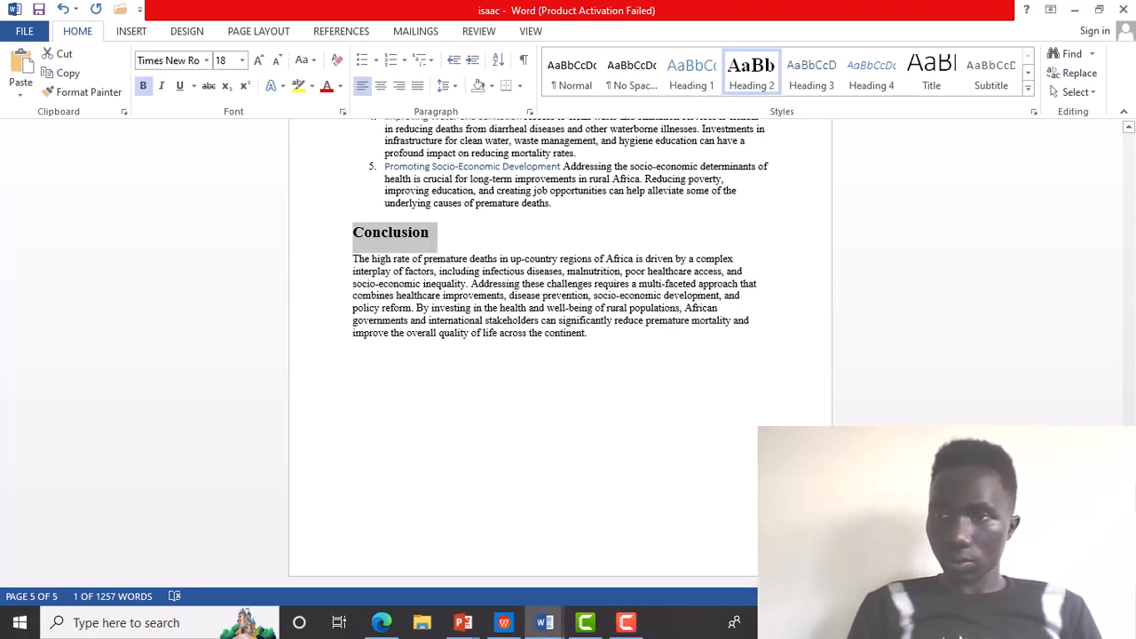
- Insert the built-in Automatic Table 1 table of contents in the empty line above the "Introduction" heading
left_click_drag(1128, 540, 1133, 337)
left_click(457, 317)
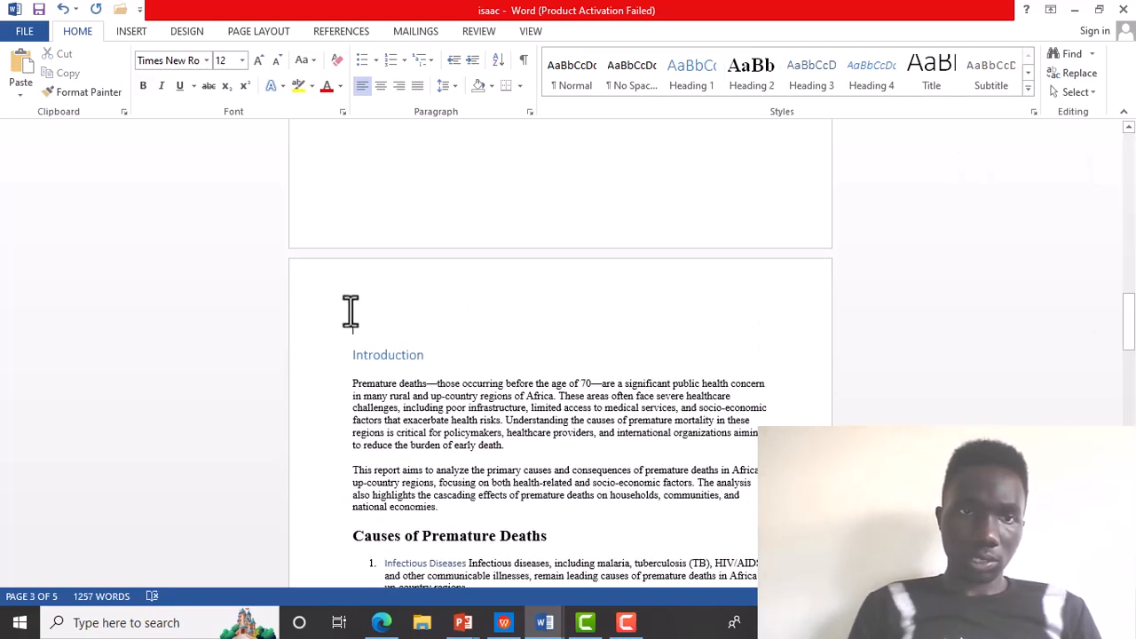
left_click(338, 32)
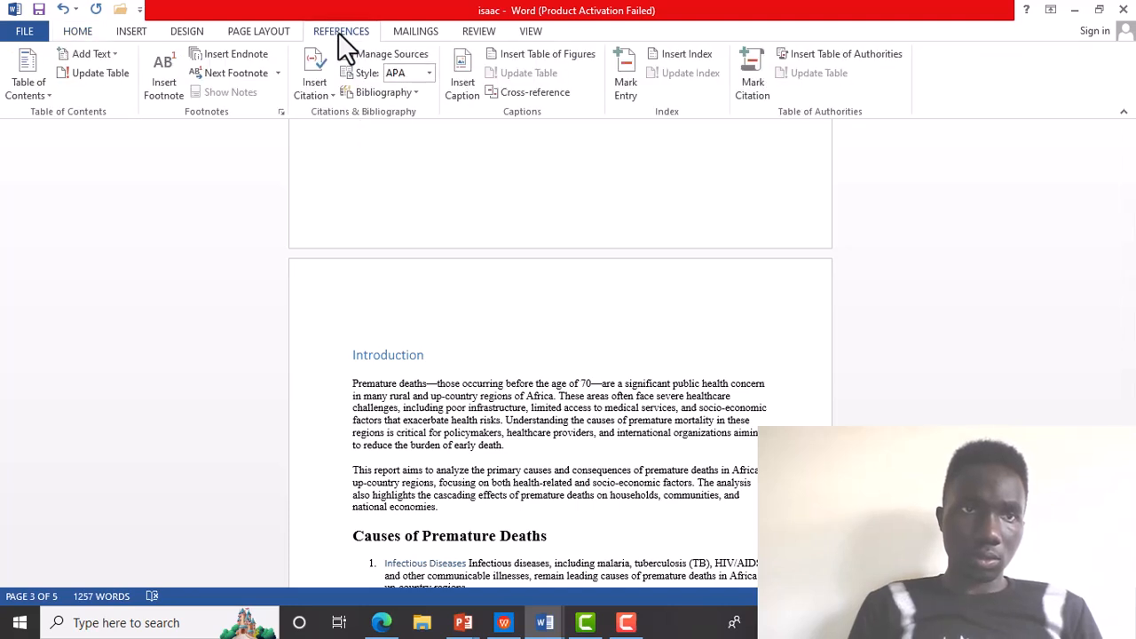
left_click(41, 75)
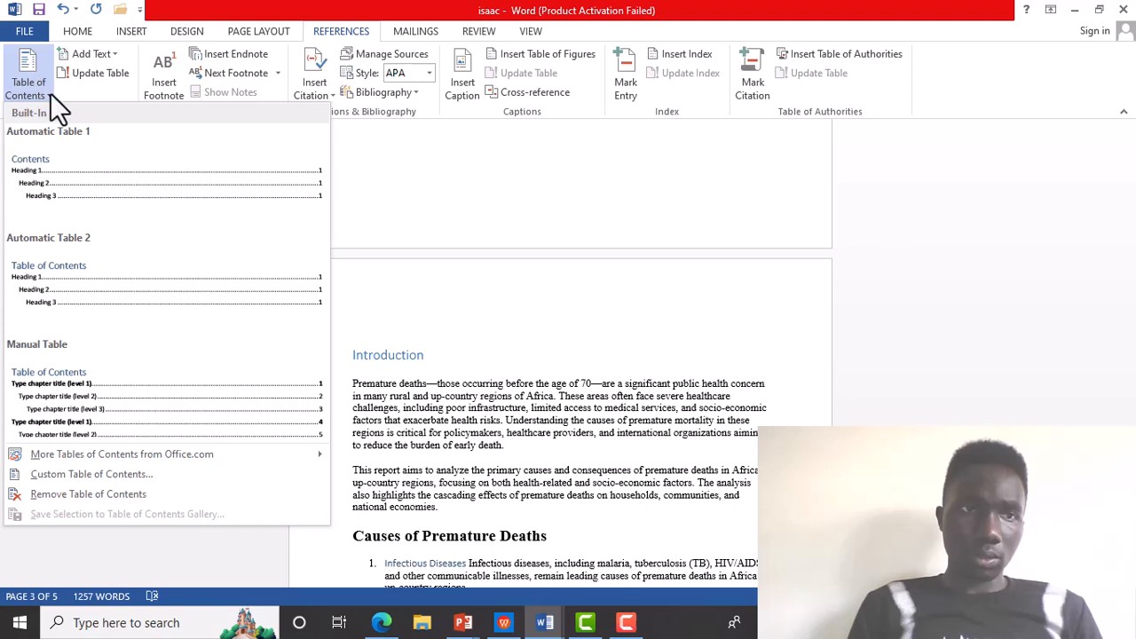
left_click(77, 165)
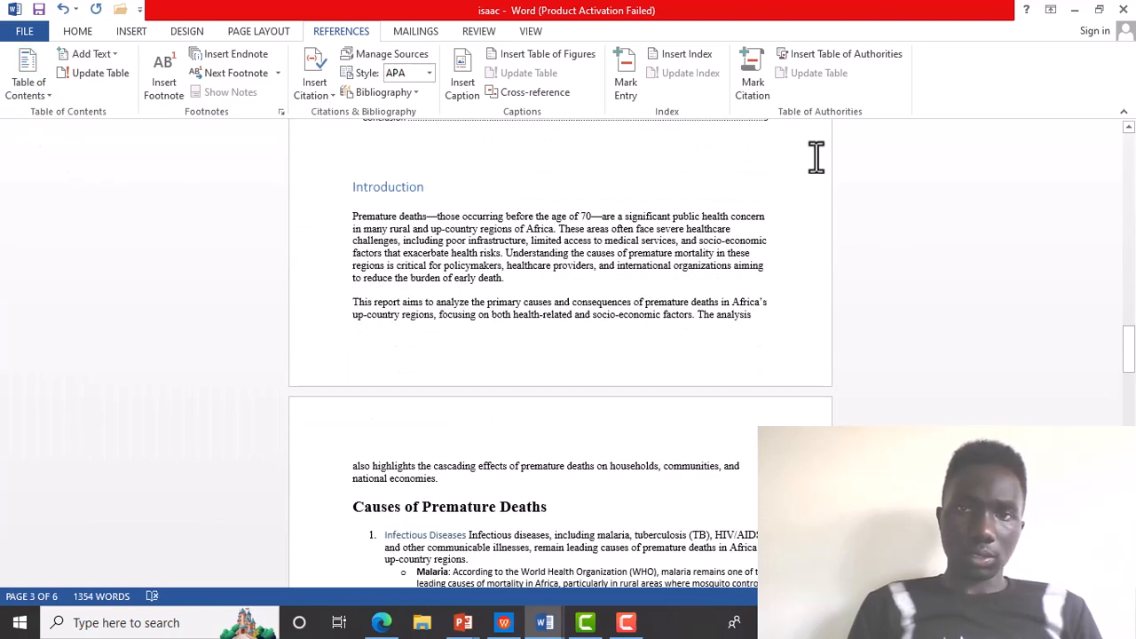
left_click(1128, 129)
left_click_drag(1127, 129, 1127, 128)
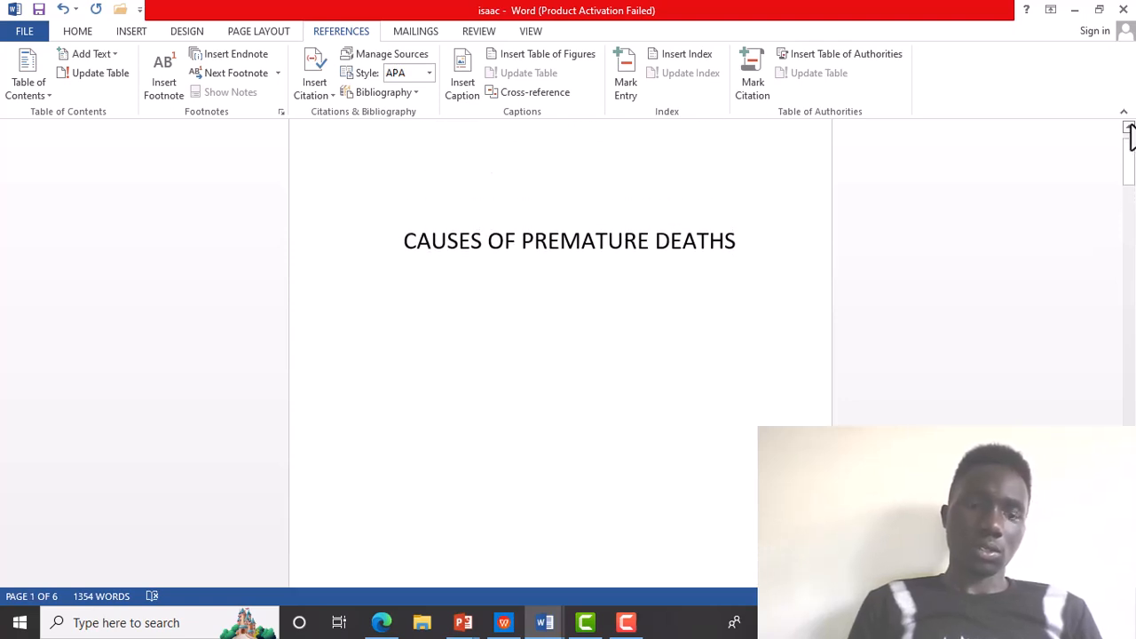